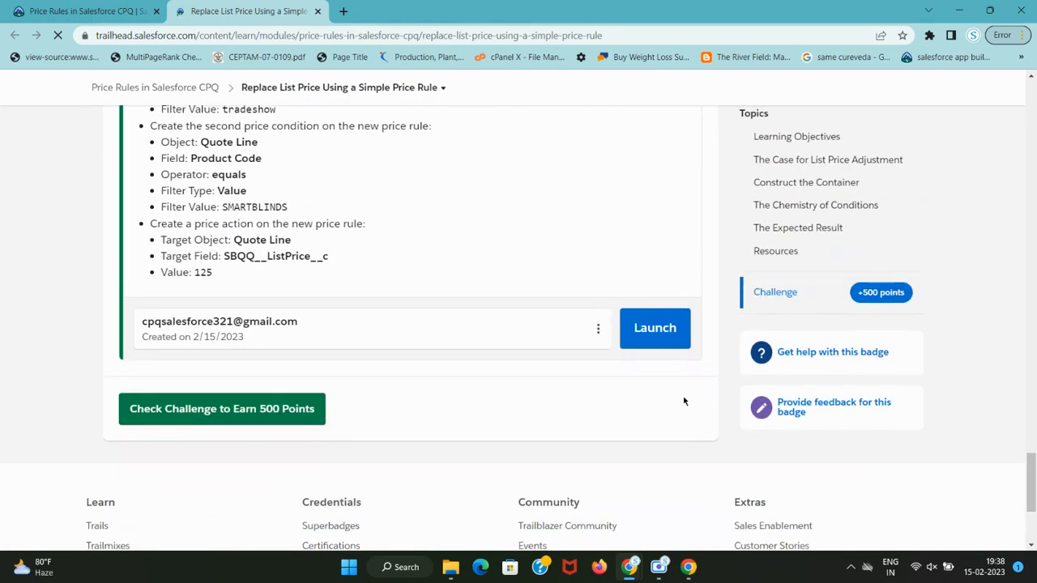
- Launch the hands-on org from the Trailhead challenge and open the Salesforce CPQ app in it
{"action": "left_click", "coordinate": [656, 329]}
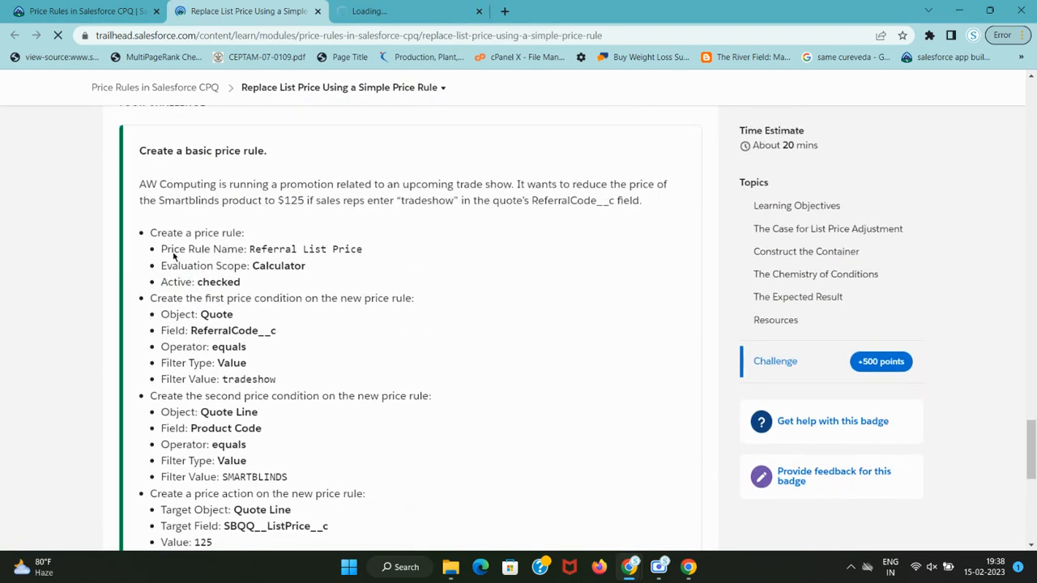
{"action": "mouse_move", "coordinate": [149, 232]}
{"action": "left_mouse_down"}
{"action": "mouse_move", "coordinate": [273, 249]}
{"action": "mouse_move", "coordinate": [151, 235]}
{"action": "left_mouse_up"}
{"action": "left_click", "coordinate": [282, 220]}
{"action": "key", "text": "ctrl+Tab"}
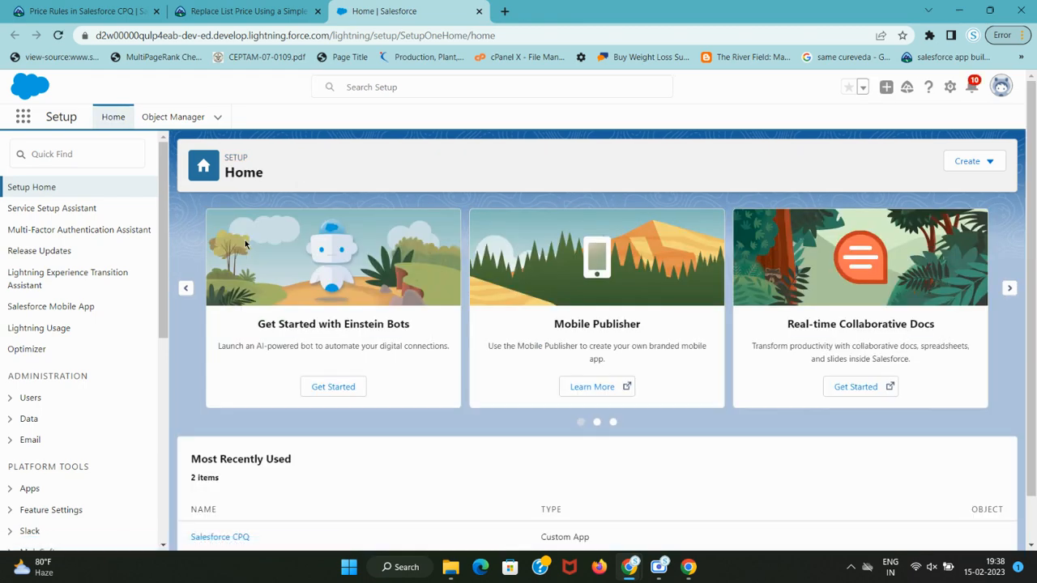
{"action": "left_click", "coordinate": [23, 117]}
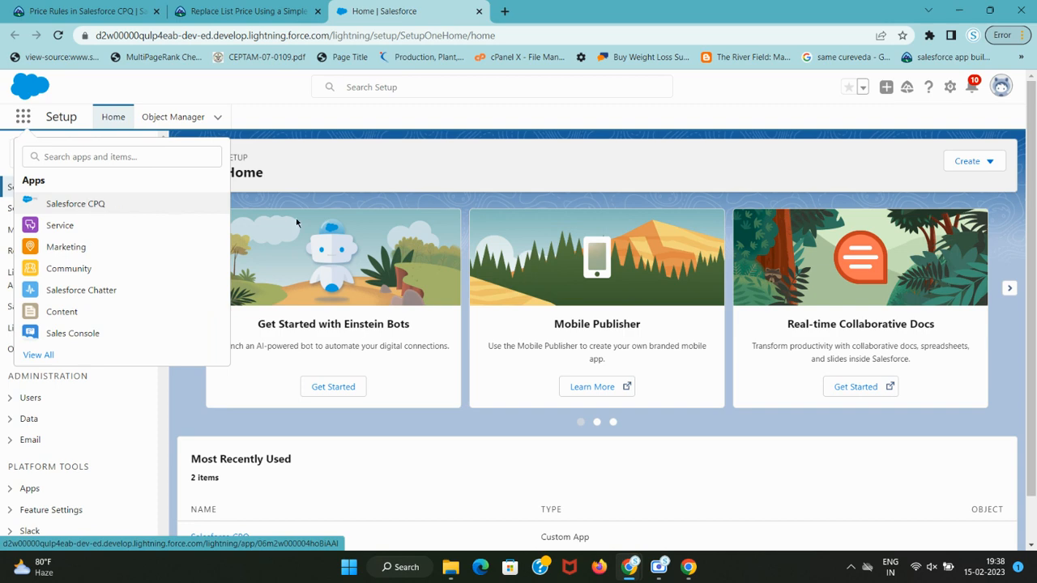
- Start a new price rule in Salesforce CPQ and name it Referral List Price, as given in the challenge
{"action": "key", "text": "ctrl+shift+Tab"}
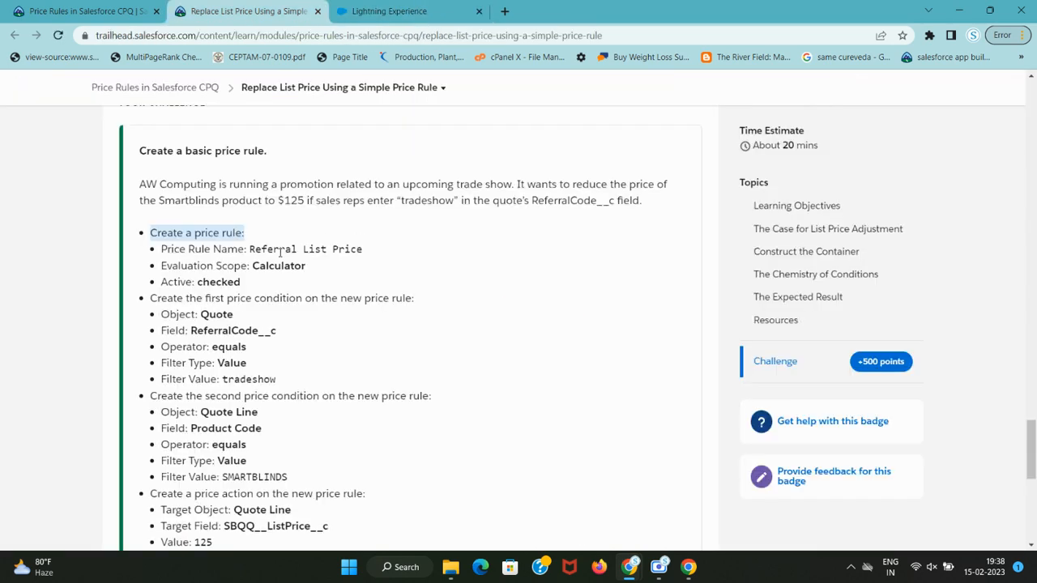
{"action": "left_click_drag", "start_coordinate": [251, 249], "coordinate": [365, 251]}
{"action": "key", "text": "ctrl+c"}
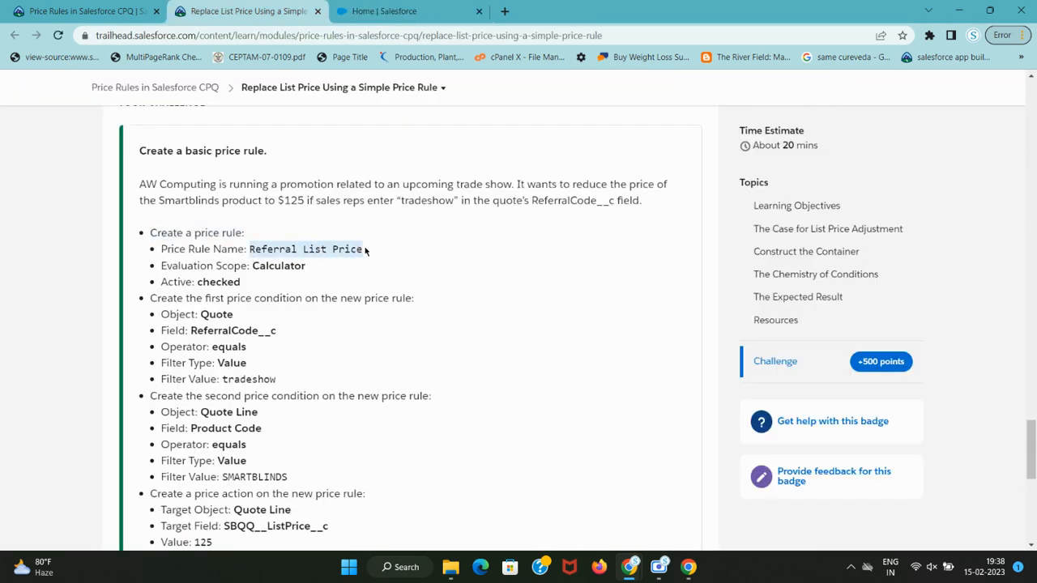
{"action": "key", "text": "ctrl+Tab"}
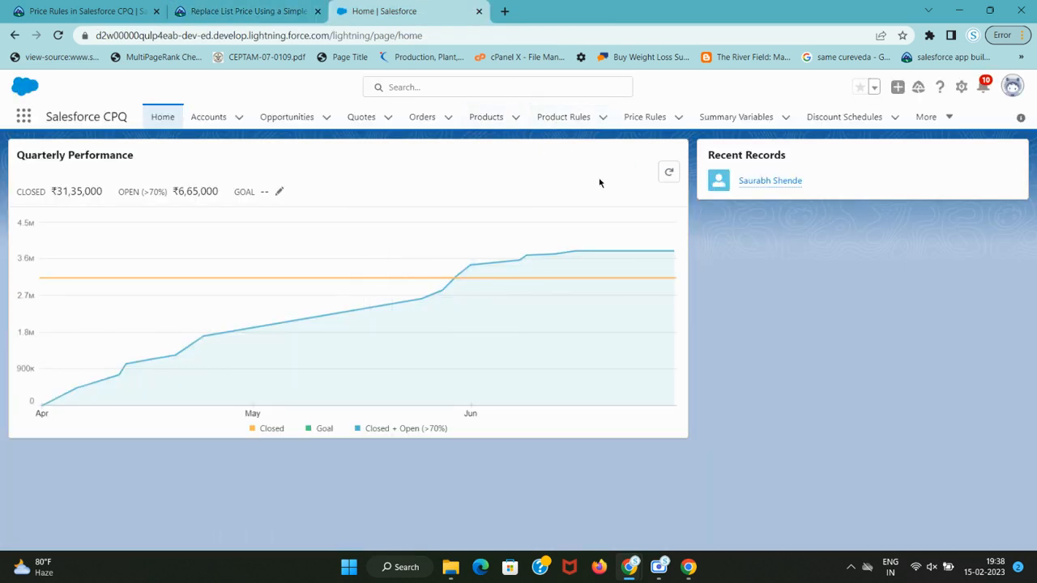
{"action": "left_click", "coordinate": [646, 119]}
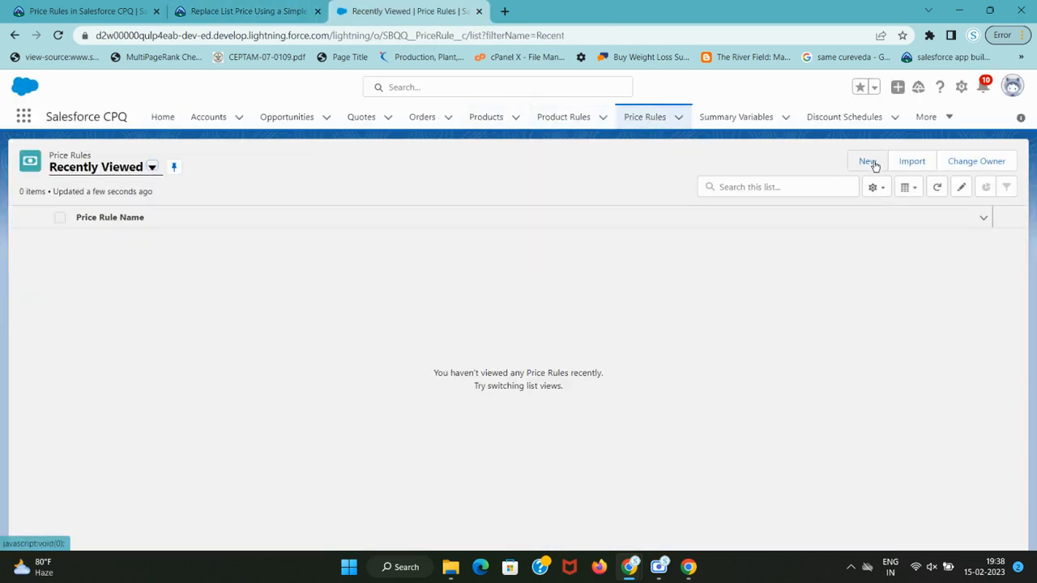
{"action": "left_click", "coordinate": [871, 162]}
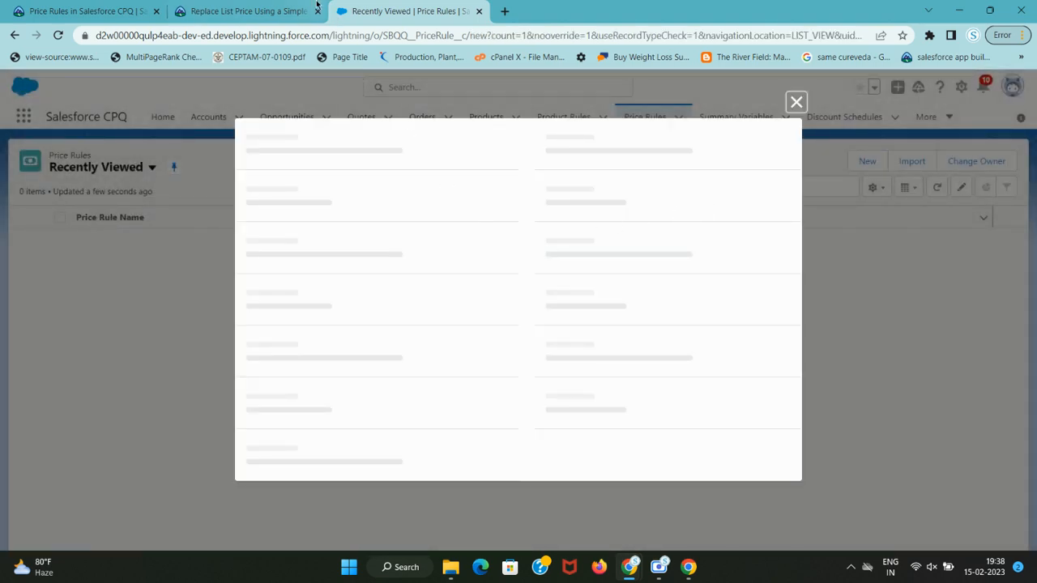
{"action": "left_click", "coordinate": [301, 10]}
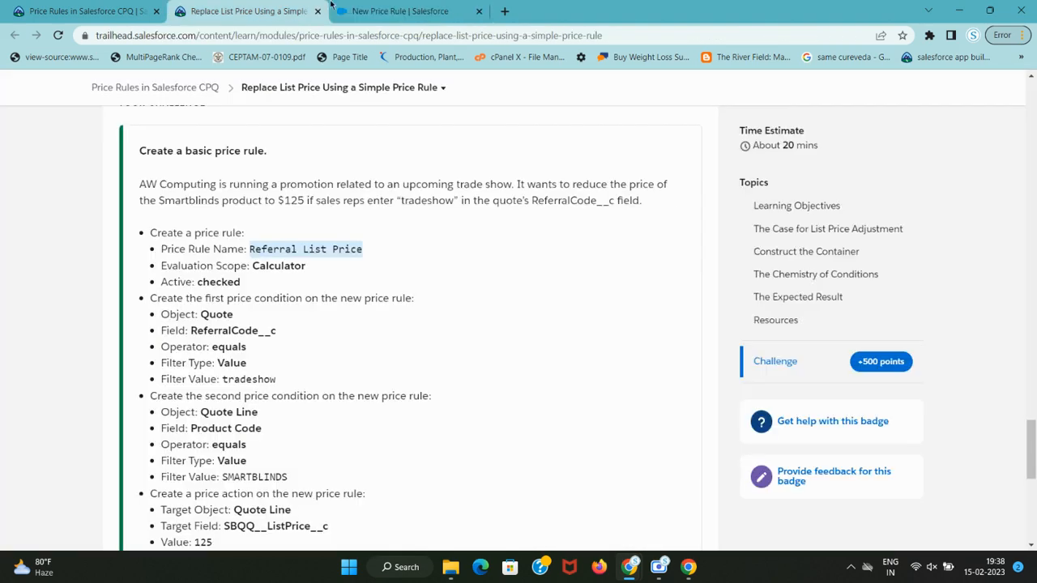
{"action": "left_click", "coordinate": [388, 8]}
{"action": "left_click", "coordinate": [379, 200]}
{"action": "key", "text": "ctrl+v"}
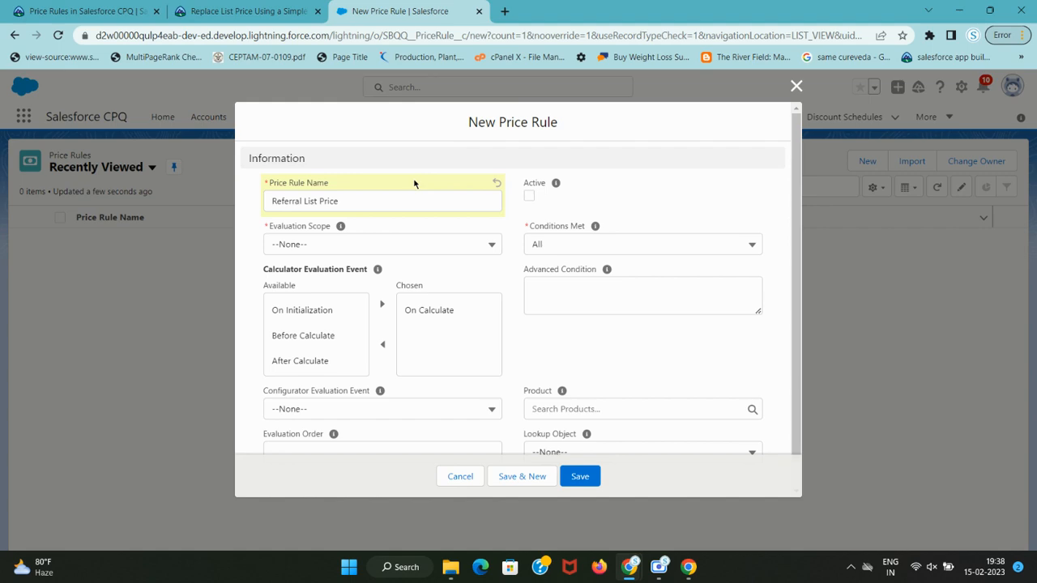
- Set the new price rule's evaluation scope to Calculator, as the challenge specifies
{"action": "key", "text": "ctrl+shift+Tab"}
{"action": "double_click", "coordinate": [261, 268]}
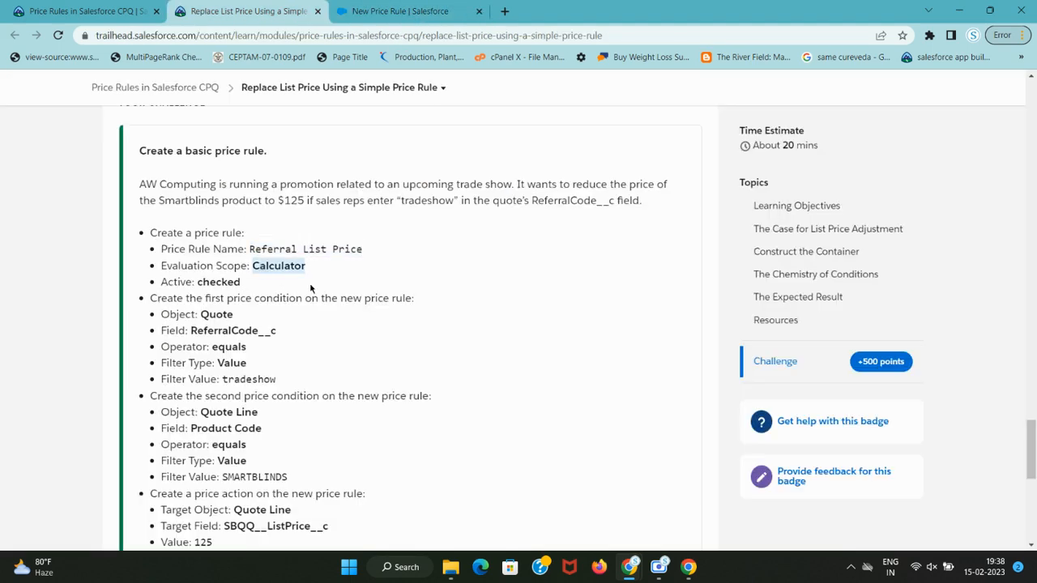
{"action": "key", "text": "ctrl+Tab"}
{"action": "left_click", "coordinate": [364, 242]}
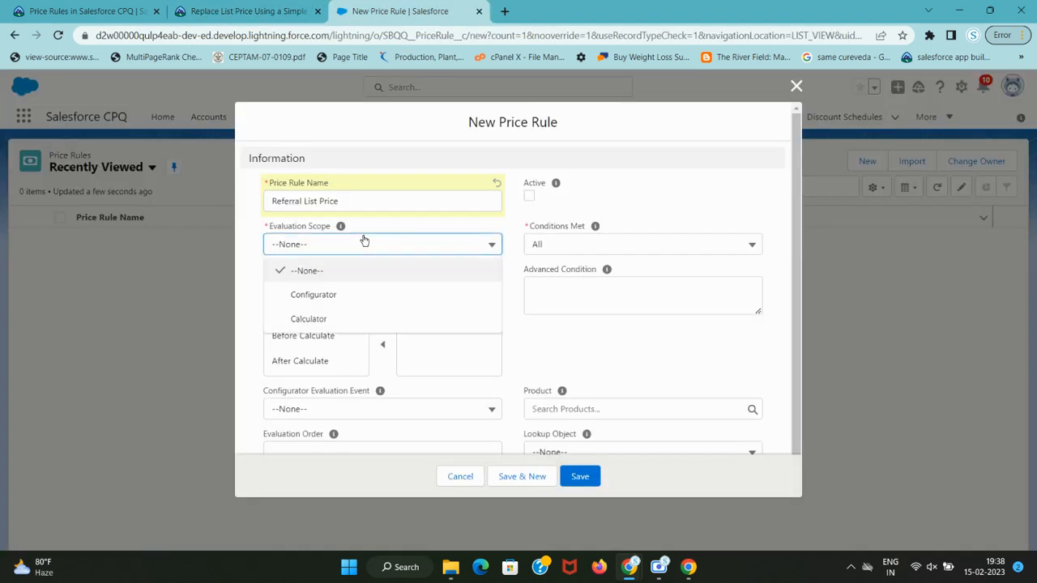
{"action": "left_click", "coordinate": [361, 319]}
- Mark the Referral List Price rule as active and save it
{"action": "key", "text": "ctrl+shift+Tab"}
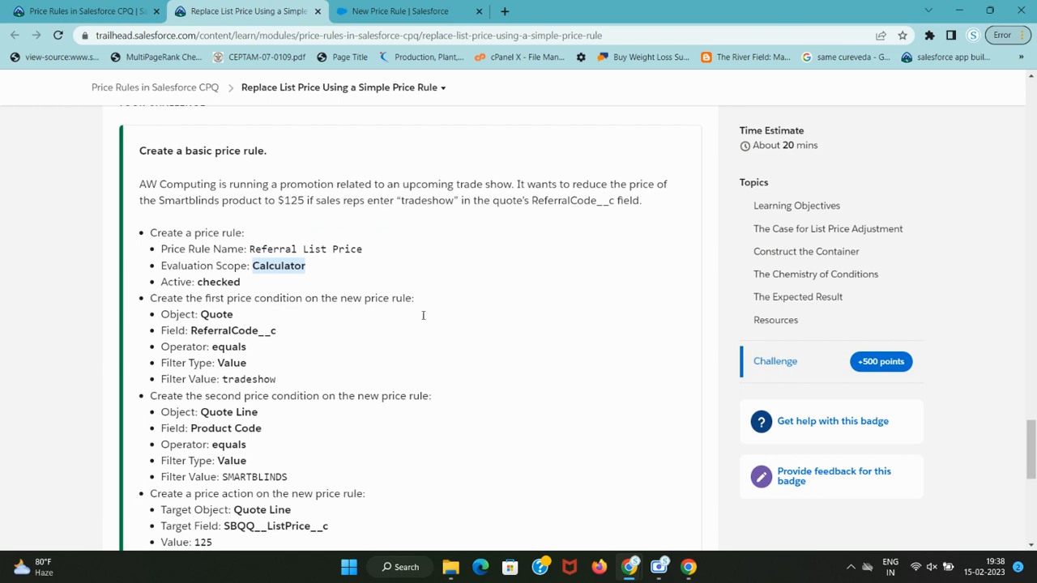
{"action": "key", "text": "ctrl+Tab"}
{"action": "left_click", "coordinate": [529, 196]}
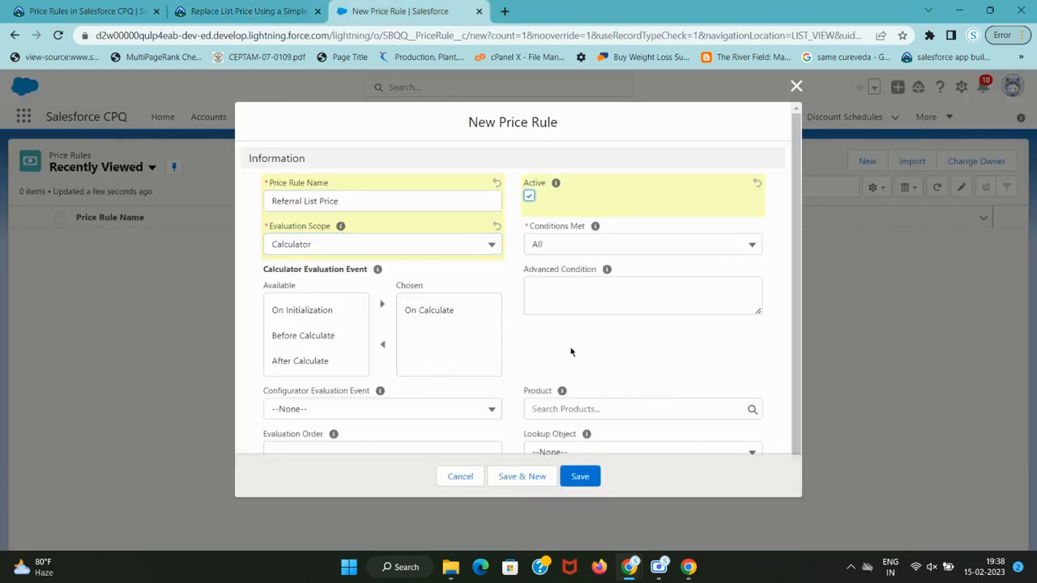
{"action": "left_click", "coordinate": [576, 476]}
- Review the challenge's first price condition requirements and start a new price condition on the Referral List Price rule
{"action": "key", "text": "ctrl+shift+Tab"}
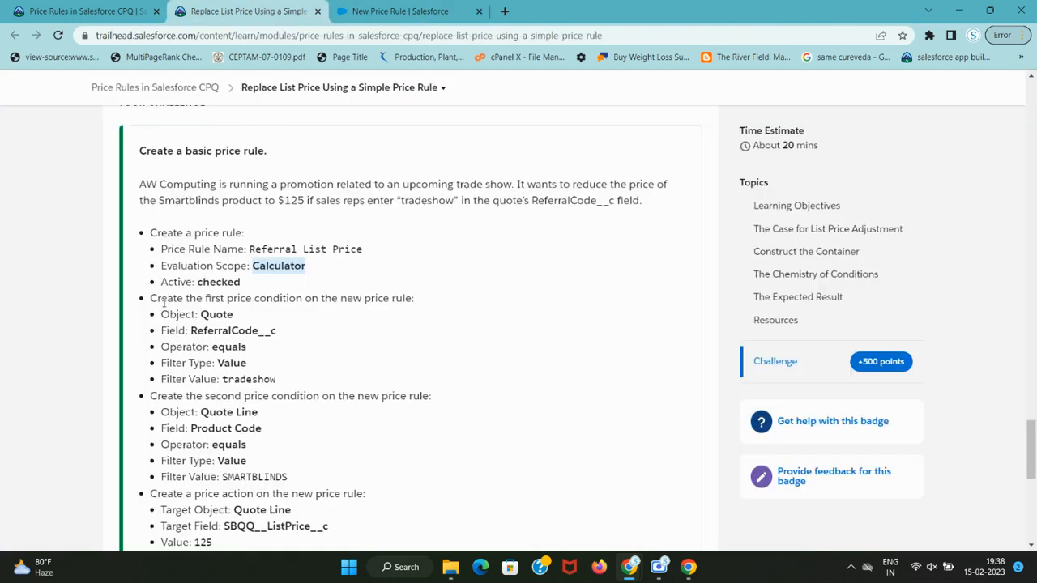
{"action": "left_click_drag", "start_coordinate": [163, 302], "coordinate": [409, 299]}
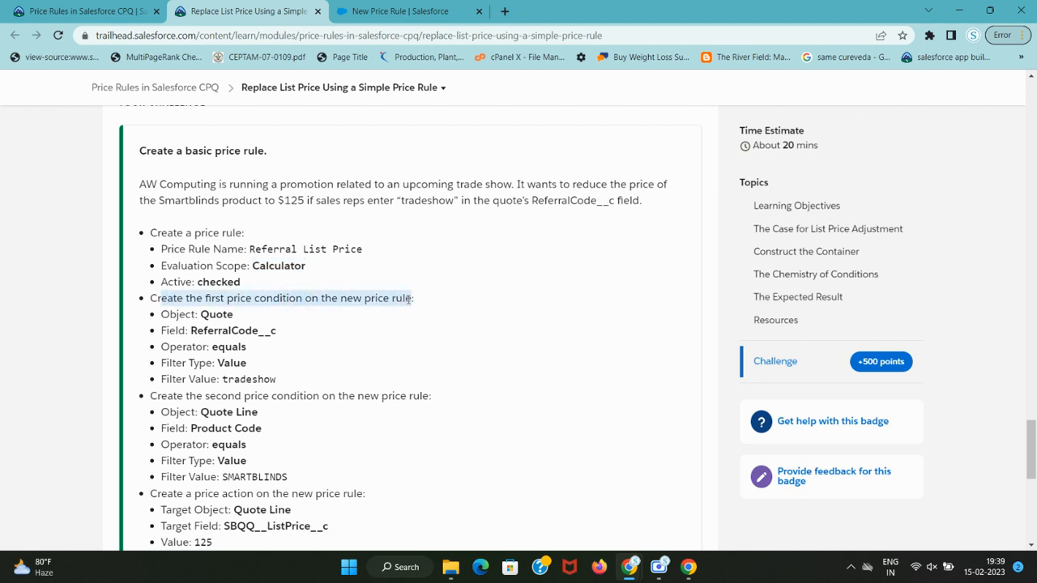
{"action": "key", "text": "ctrl+Tab"}
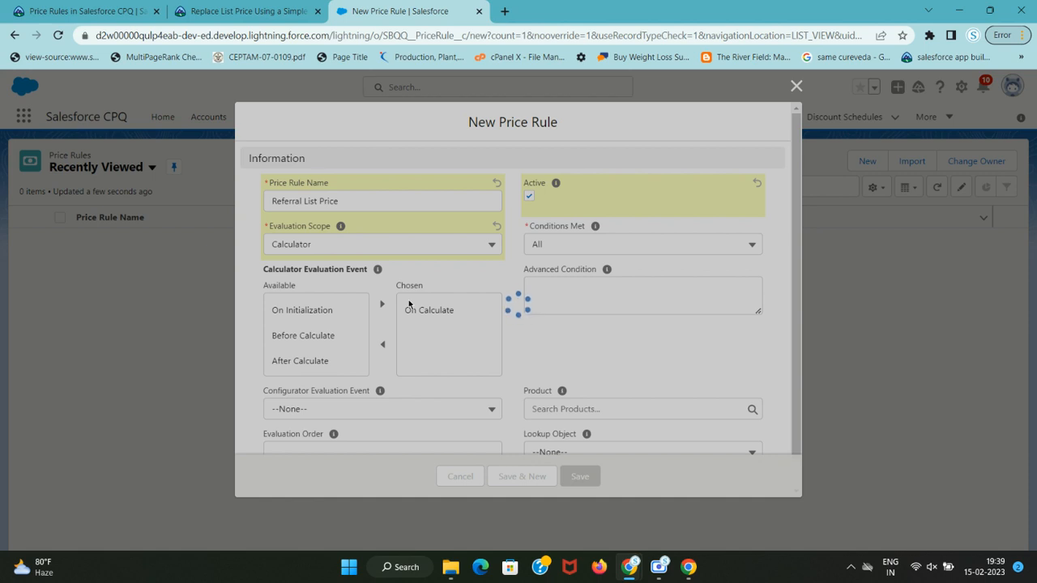
{"action": "key", "text": "ctrl+shift+Tab"}
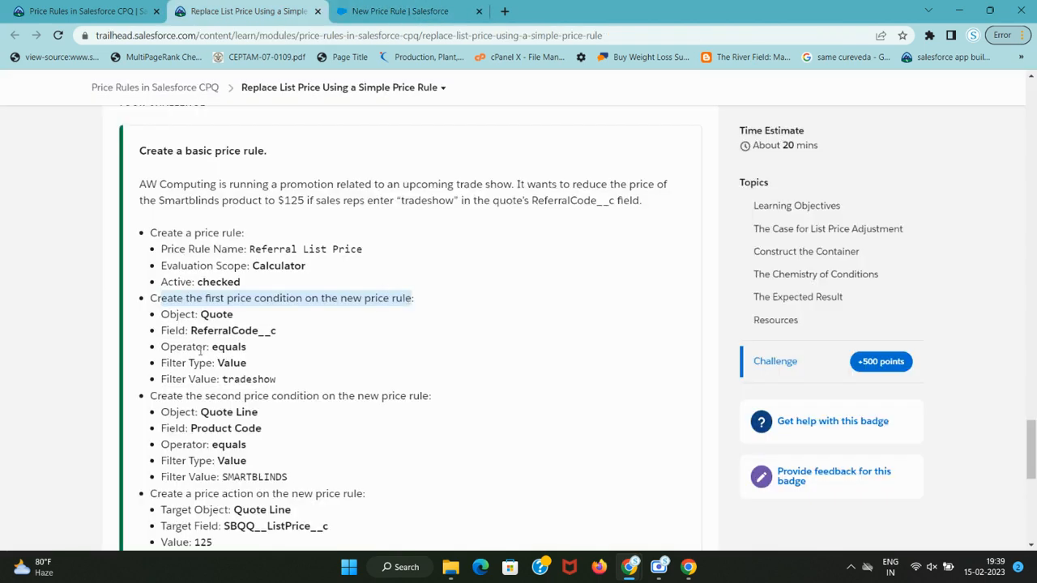
{"action": "key", "text": "ctrl+Tab"}
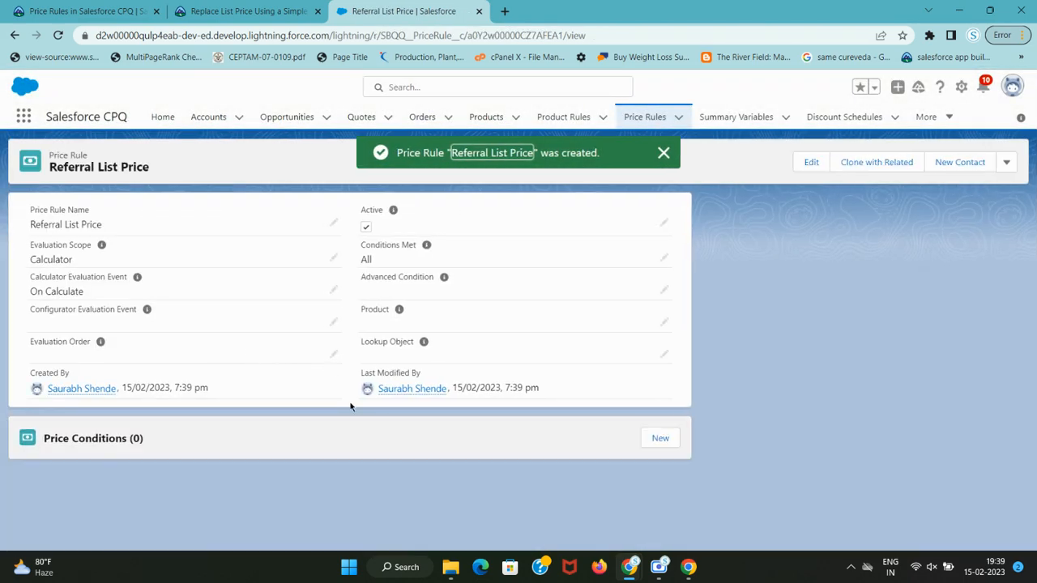
{"action": "key", "text": "ctrl+shift+Tab"}
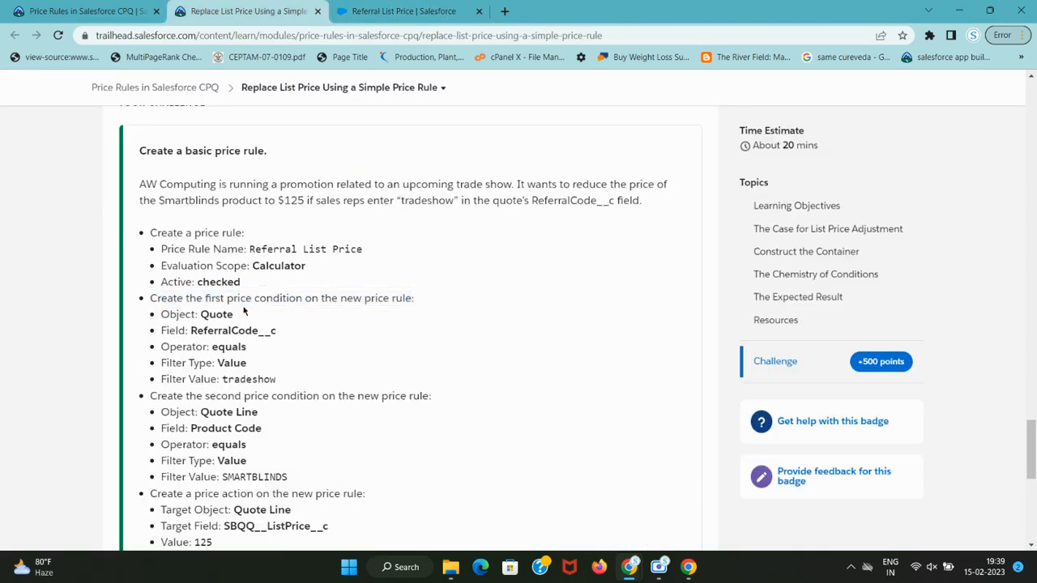
{"action": "left_click_drag", "start_coordinate": [230, 298], "coordinate": [400, 298]}
{"action": "key", "text": "ctrl+Tab"}
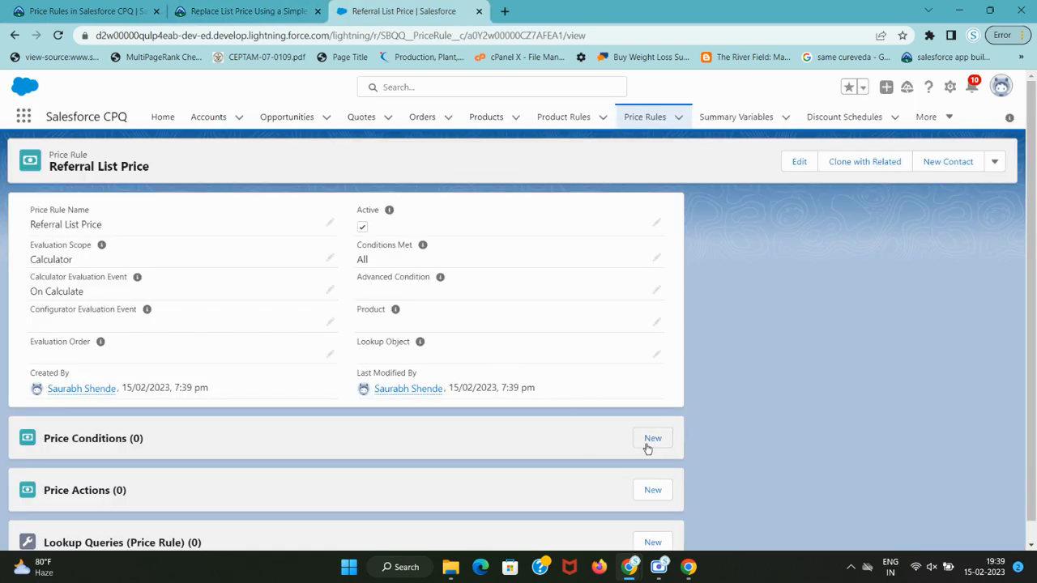
{"action": "left_click", "coordinate": [649, 440]}
- Set the new price condition's object to Quote, following the challenge instructions
{"action": "key", "text": "ctrl+shift+Tab"}
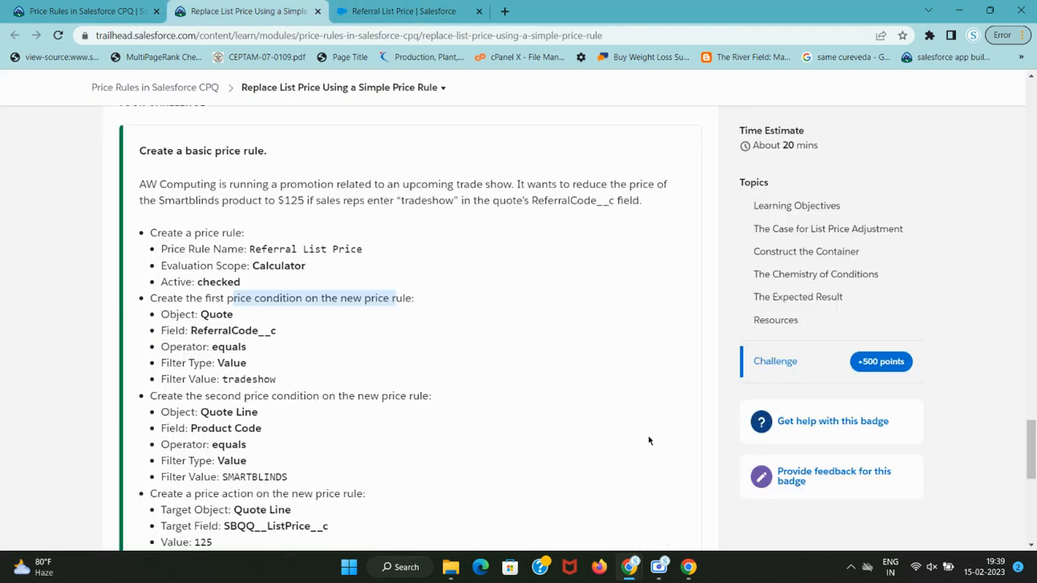
{"action": "double_click", "coordinate": [207, 315]}
{"action": "key", "text": "ctrl+Tab"}
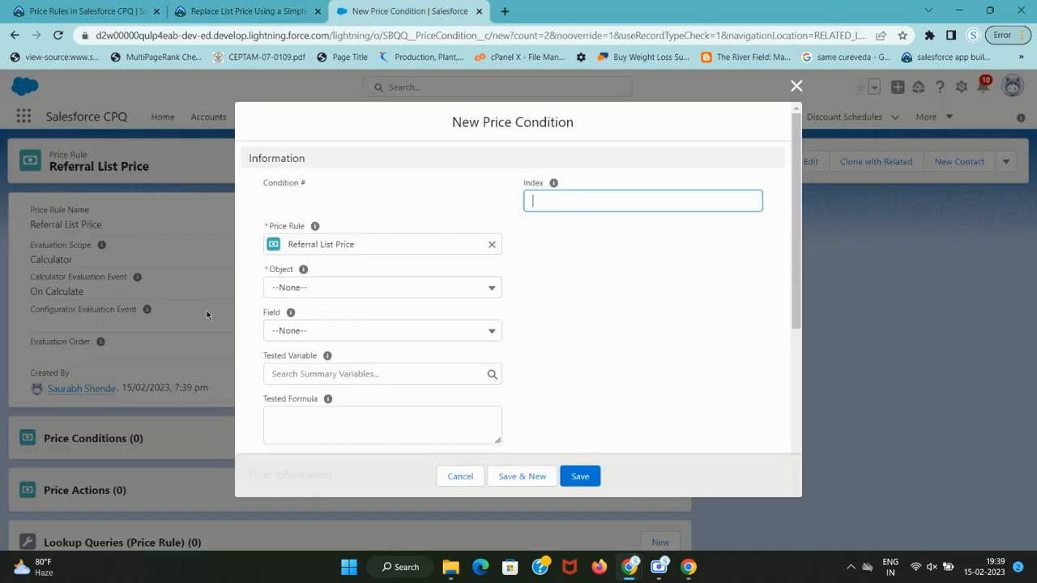
{"action": "key", "text": "ctrl+shift+Tab"}
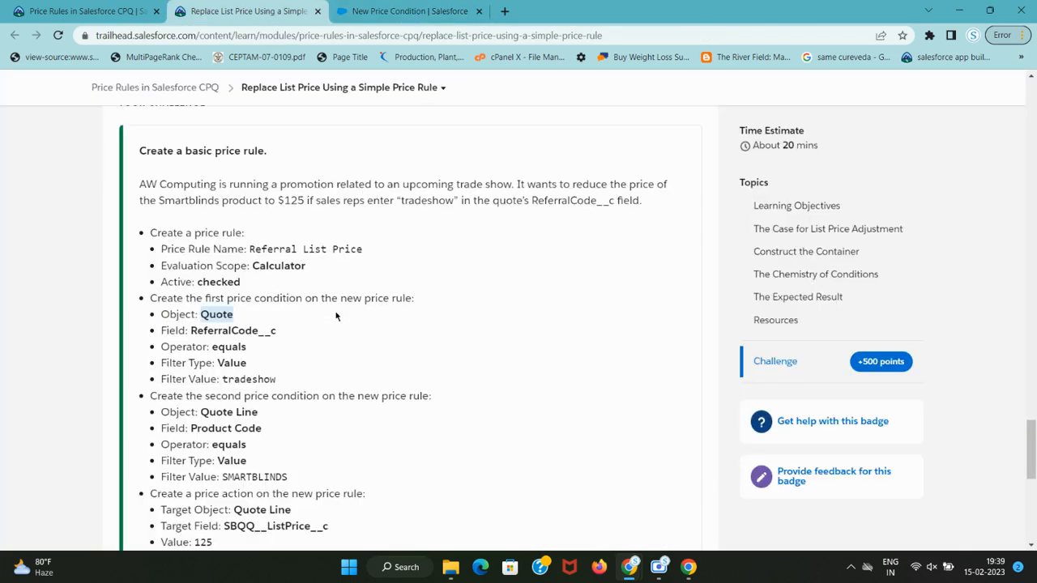
{"action": "key", "text": "ctrl+Tab"}
{"action": "left_click", "coordinate": [361, 289]}
{"action": "left_click", "coordinate": [353, 339]}
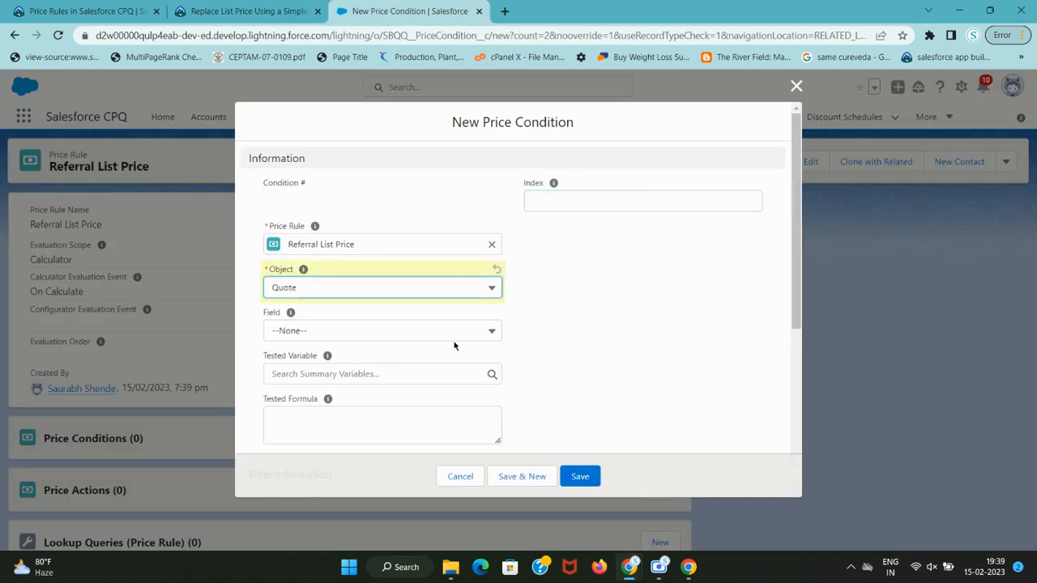
- Set the price condition's field to ReferralCode__c, as listed in the challenge
{"action": "key", "text": "ctrl+shift+Tab"}
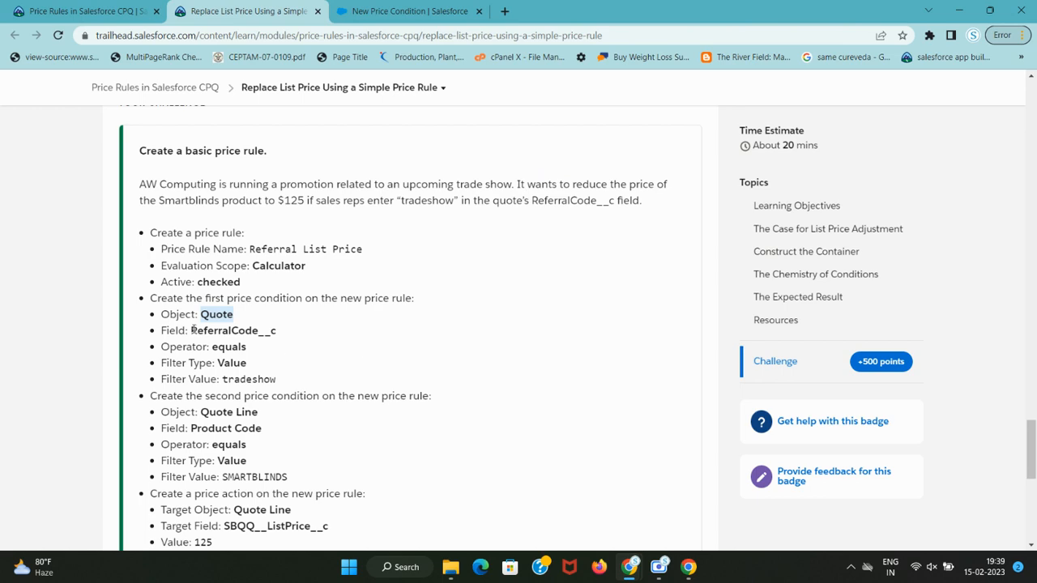
{"action": "left_click_drag", "start_coordinate": [192, 330], "coordinate": [296, 332]}
{"action": "key", "text": "ctrl+Tab"}
{"action": "left_click", "coordinate": [363, 332]}
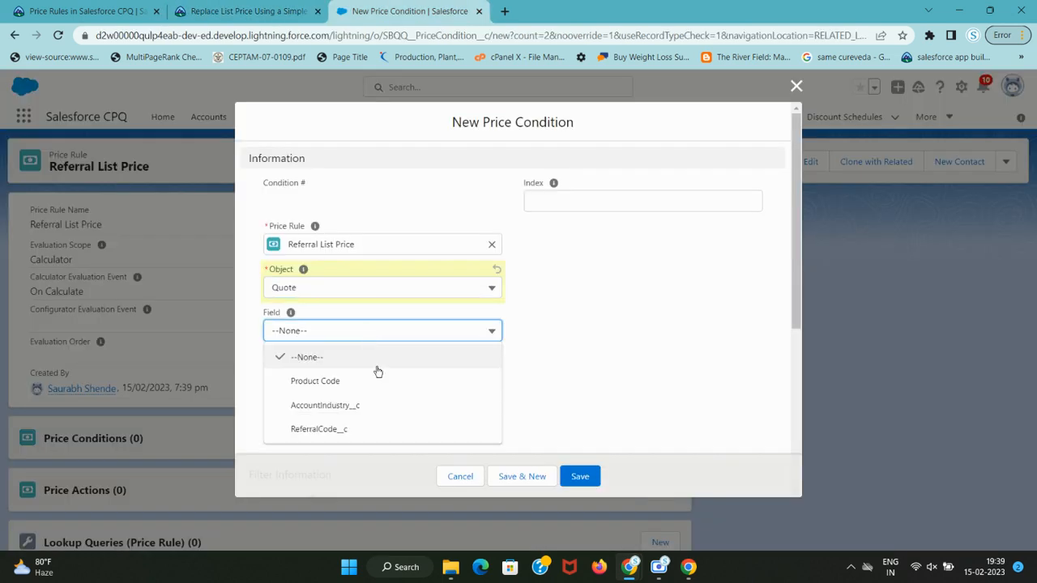
{"action": "left_click", "coordinate": [438, 427]}
- Set the price condition's filter operator to equals
{"action": "key", "text": "ctrl+shift+Tab"}
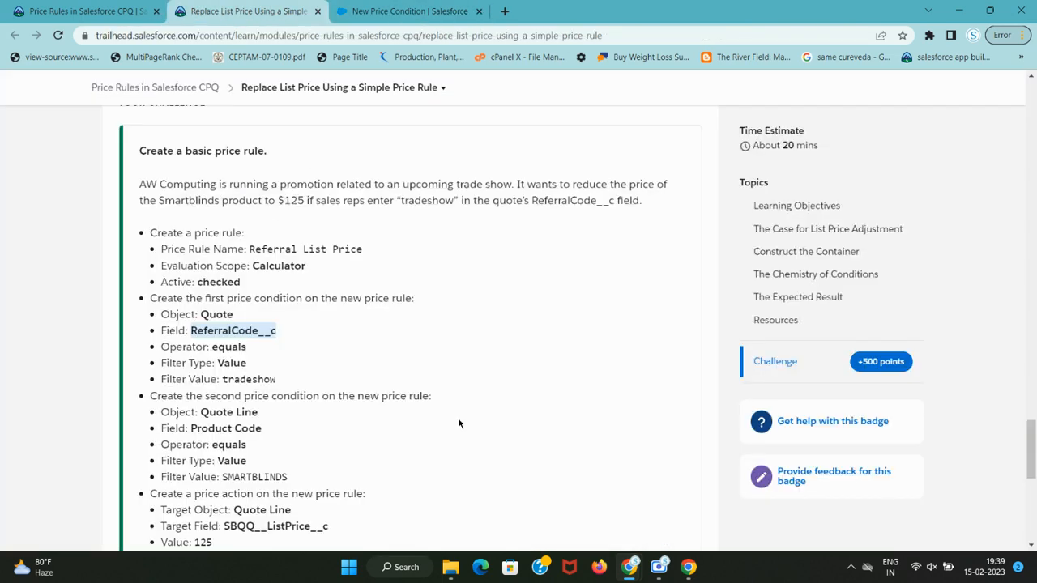
{"action": "key", "text": "ctrl+Tab"}
{"action": "scroll", "coordinate": [402, 394], "scroll_direction": "down", "scroll_amount": 3}
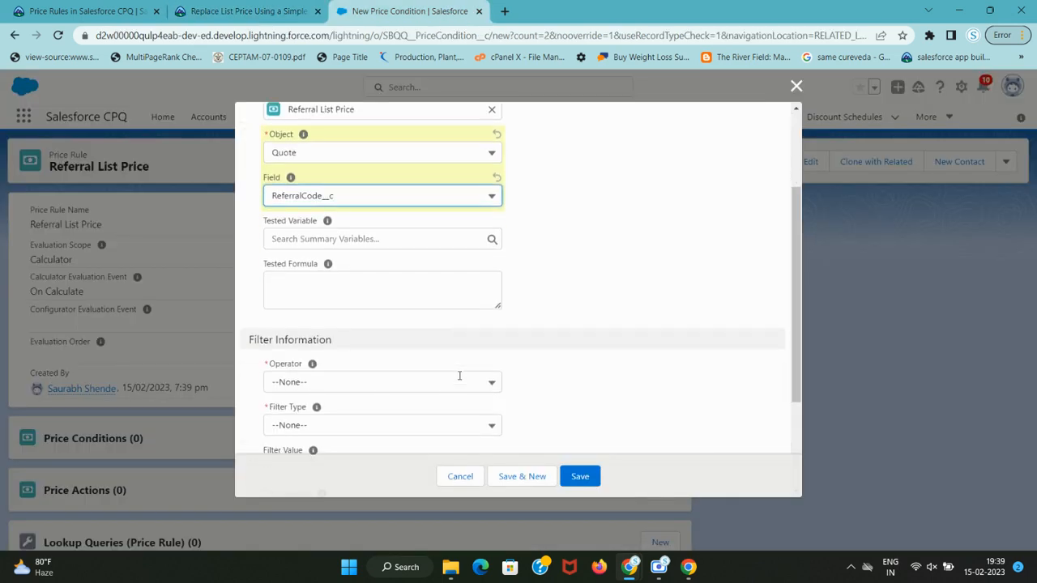
{"action": "left_click", "coordinate": [416, 319]}
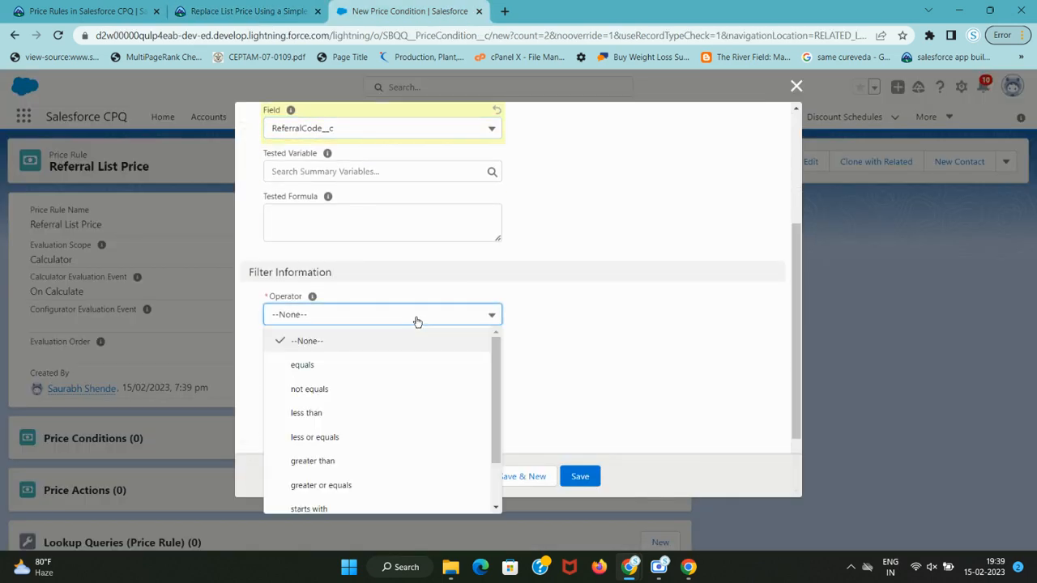
{"action": "left_click", "coordinate": [394, 366]}
- Set the price condition's filter type to Value, matching the challenge requirement
{"action": "key", "text": "ctrl+shift+Tab"}
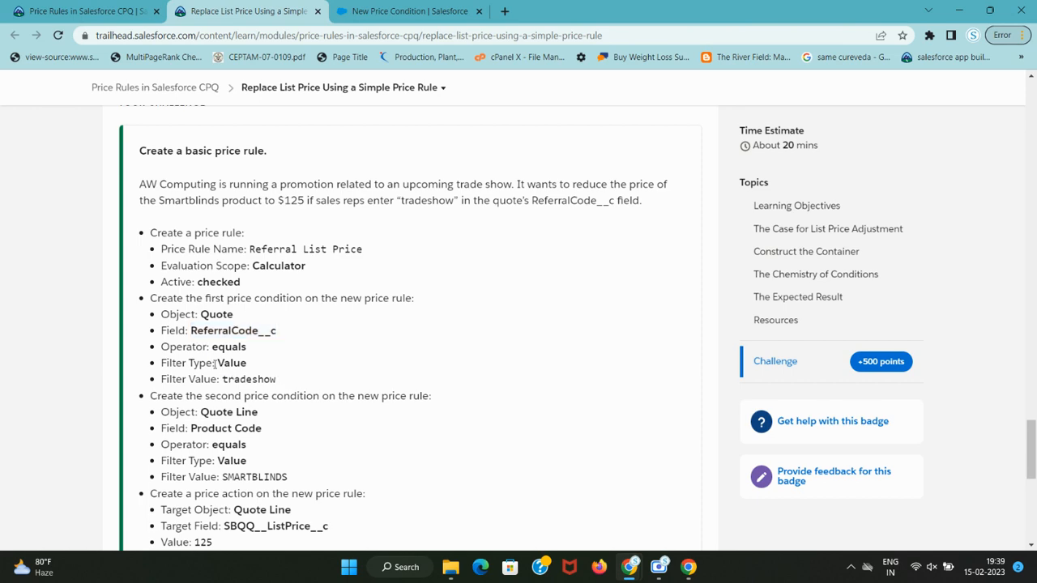
{"action": "double_click", "coordinate": [232, 363]}
{"action": "key", "text": "ctrl+Tab"}
{"action": "left_click", "coordinate": [378, 361]}
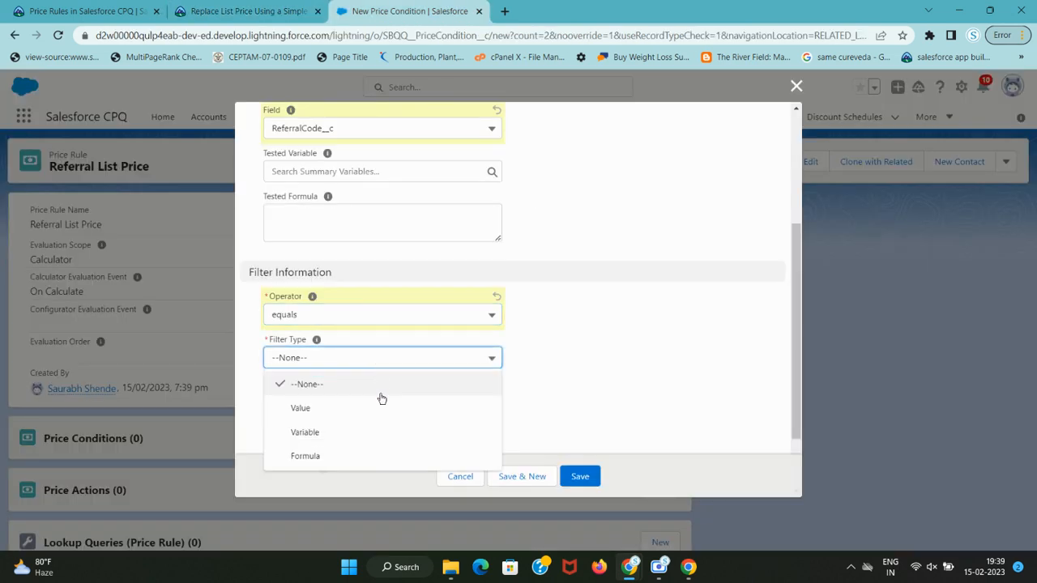
{"action": "left_click", "coordinate": [382, 402]}
- Copy the filter value tradeshow from the challenge and enter it as the price condition's filter value
{"action": "key", "text": "ctrl+shift+Tab"}
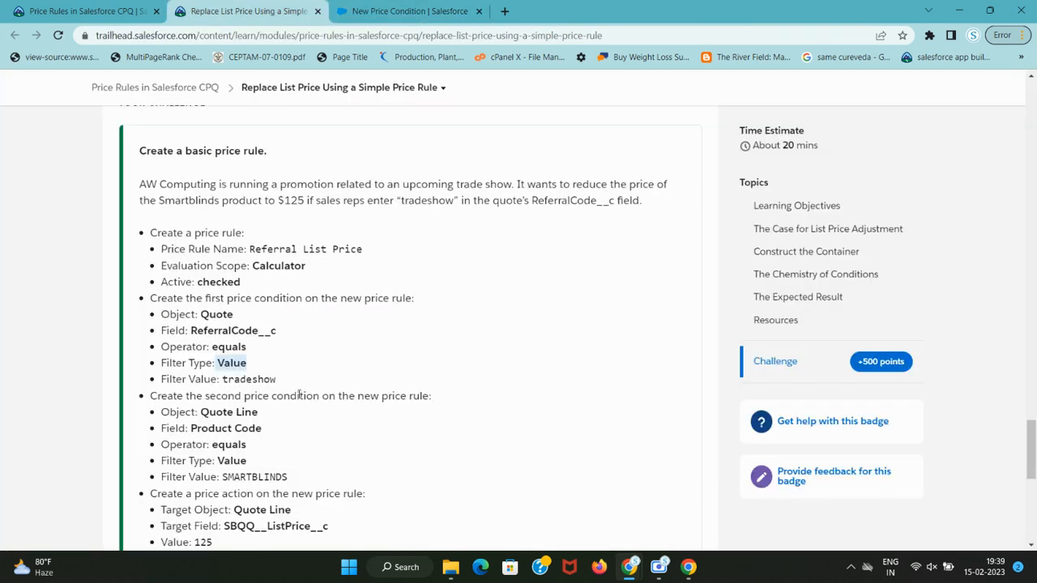
{"action": "double_click", "coordinate": [242, 379]}
{"action": "key", "text": "ctrl+c"}
{"action": "key", "text": "ctrl+Tab"}
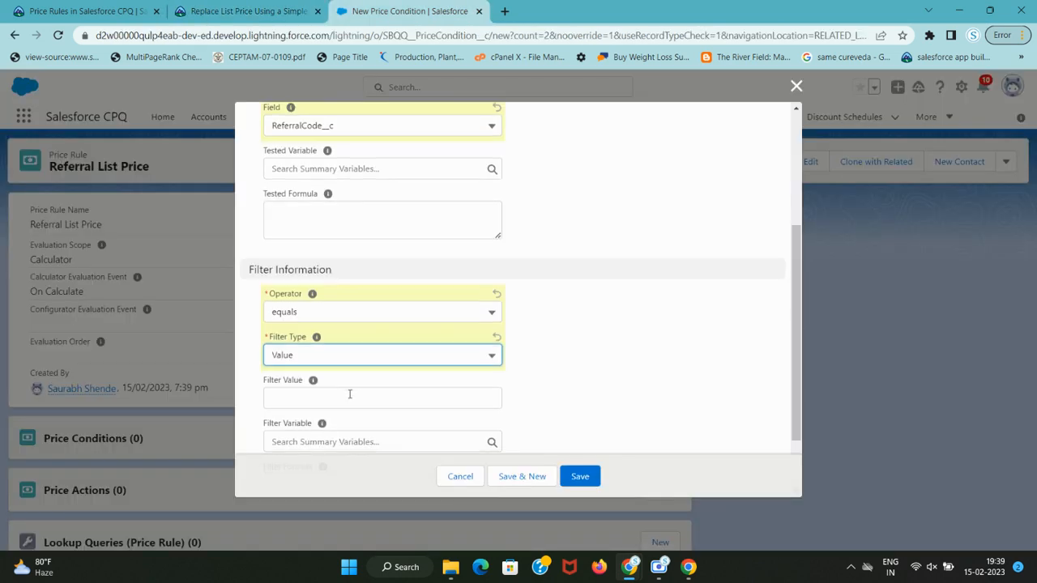
{"action": "scroll", "coordinate": [345, 394], "scroll_direction": "down", "scroll_amount": 1}
{"action": "left_click", "coordinate": [317, 315]}
{"action": "key", "text": "ctrl+v"}
{"action": "left_click", "coordinate": [537, 328]}
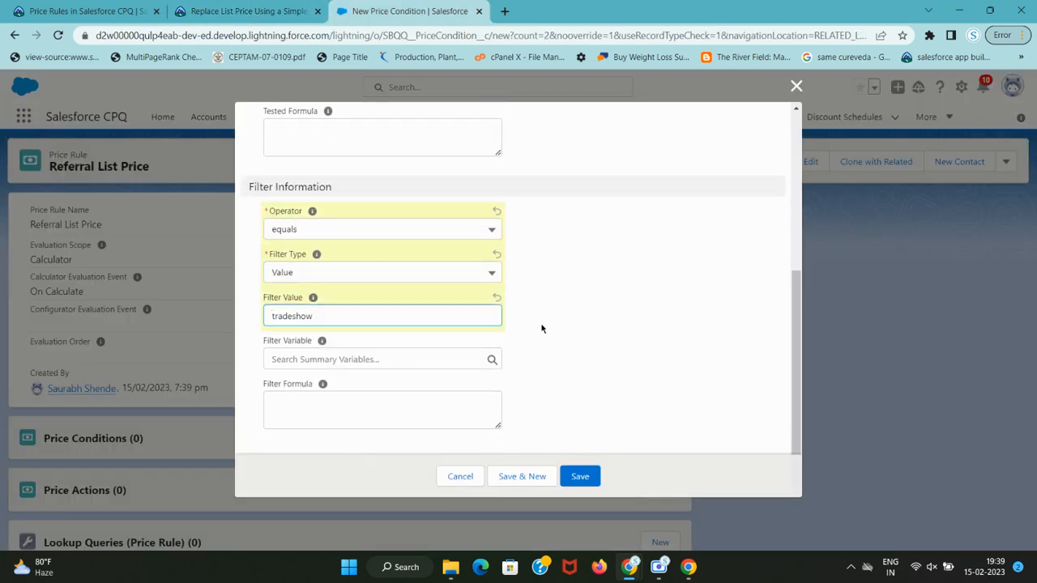
- Check the first price condition against the challenge requirements and save it
{"action": "key", "text": "ctrl+shift+Tab"}
{"action": "scroll", "coordinate": [367, 392], "scroll_direction": "down", "scroll_amount": 1}
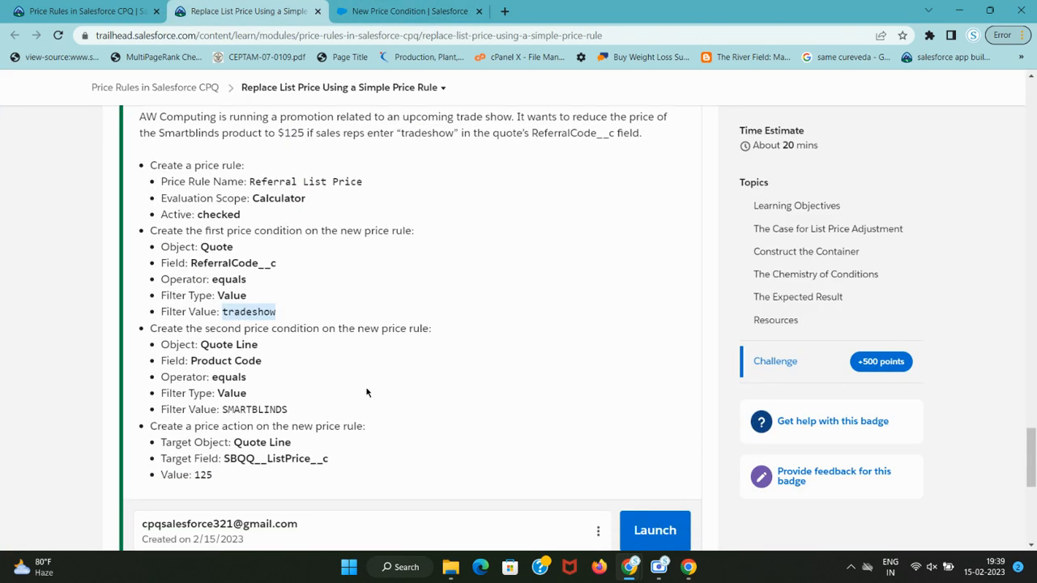
{"action": "key", "text": "ctrl+Tab"}
{"action": "left_click", "coordinate": [583, 480]}
- Start a second price condition on the Referral List Price rule and set its object to Quote Line, as listed in the challenge
{"action": "key", "text": "ctrl+shift+Tab"}
{"action": "left_click_drag", "start_coordinate": [207, 328], "coordinate": [422, 327]}
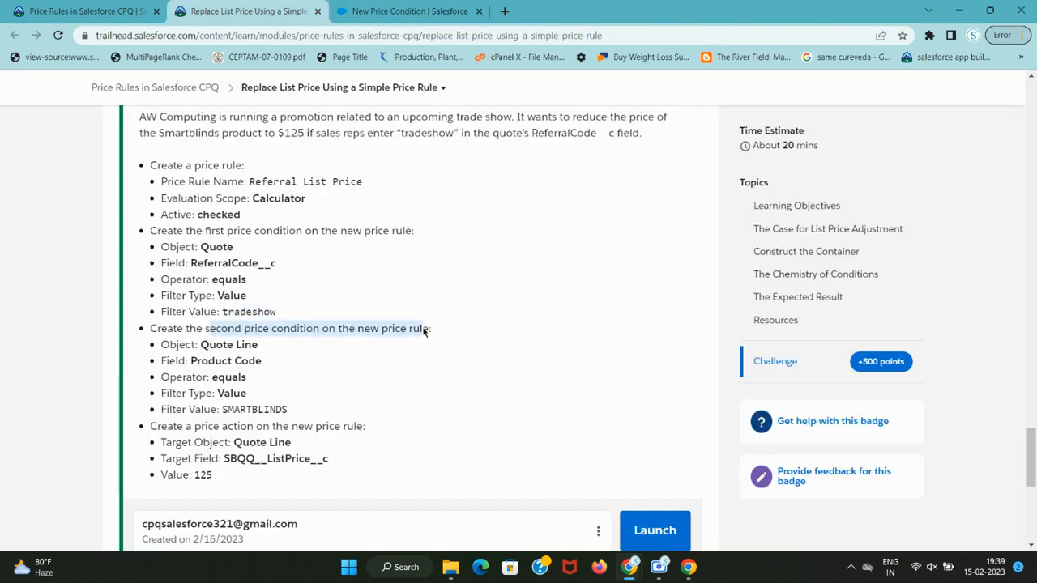
{"action": "key", "text": "ctrl+Tab"}
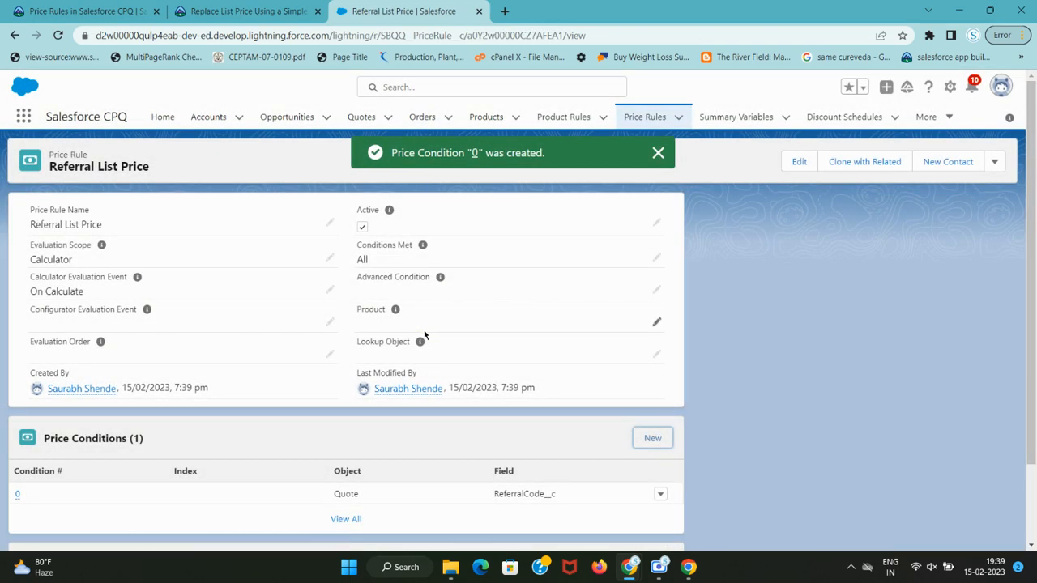
{"action": "scroll", "coordinate": [243, 378], "scroll_direction": "down", "scroll_amount": 1}
{"action": "key", "text": "ctrl+shift+Tab"}
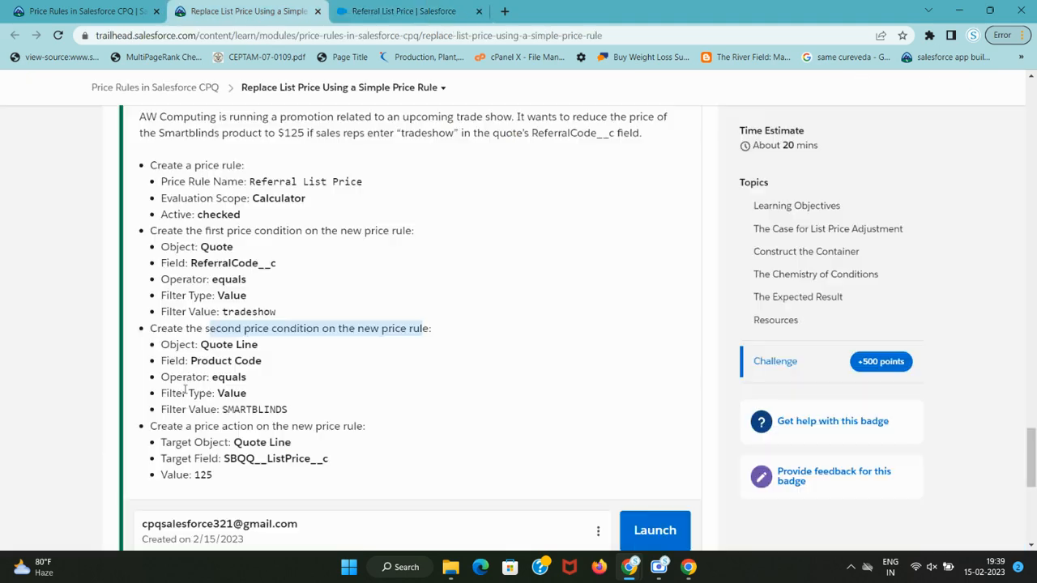
{"action": "key", "text": "ctrl+Tab"}
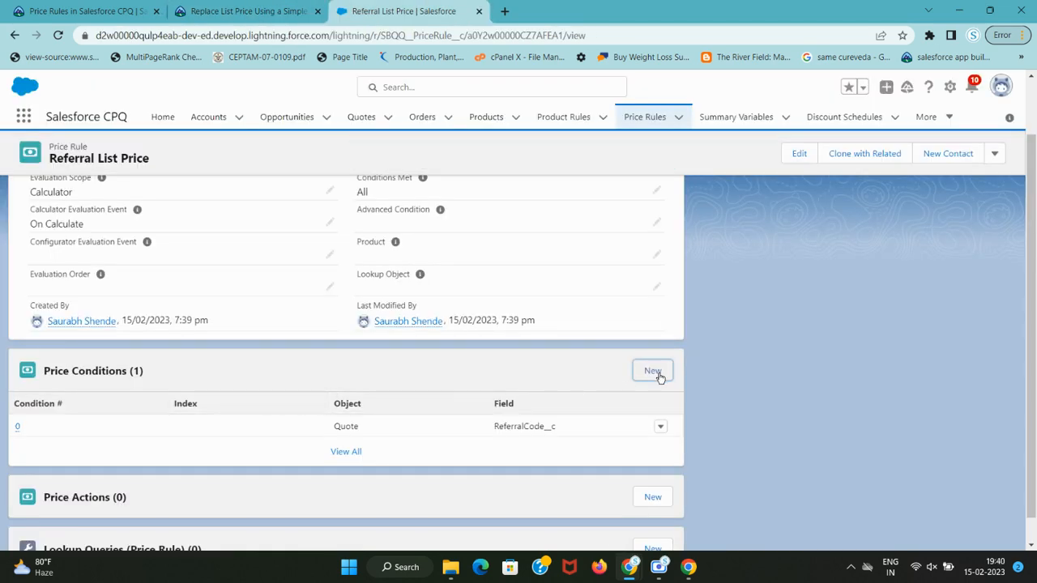
{"action": "left_click", "coordinate": [661, 372]}
{"action": "key", "text": "ctrl+shift+Tab"}
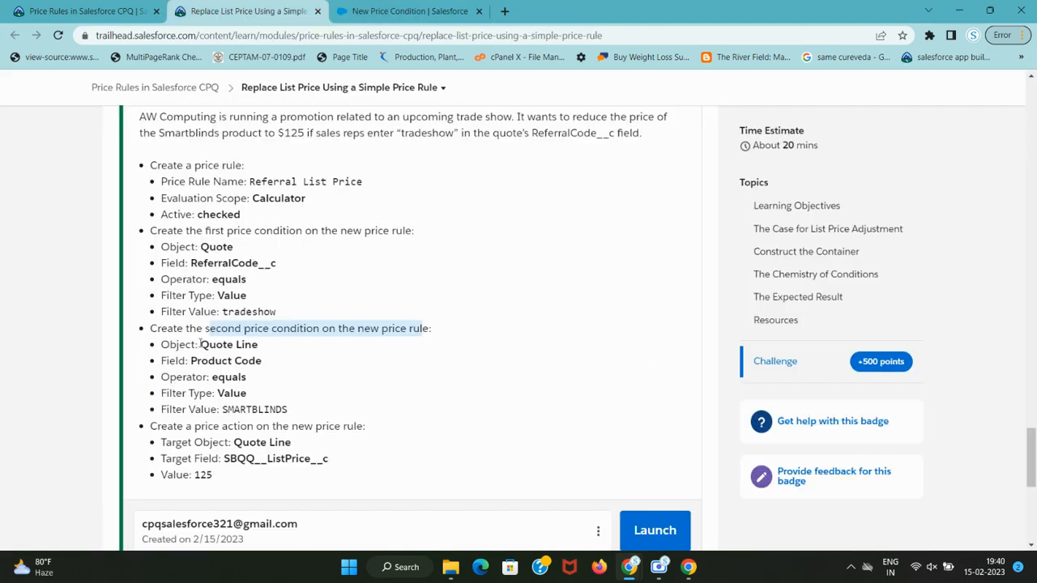
{"action": "left_click_drag", "start_coordinate": [200, 345], "coordinate": [273, 347]}
{"action": "key", "text": "ctrl+Tab"}
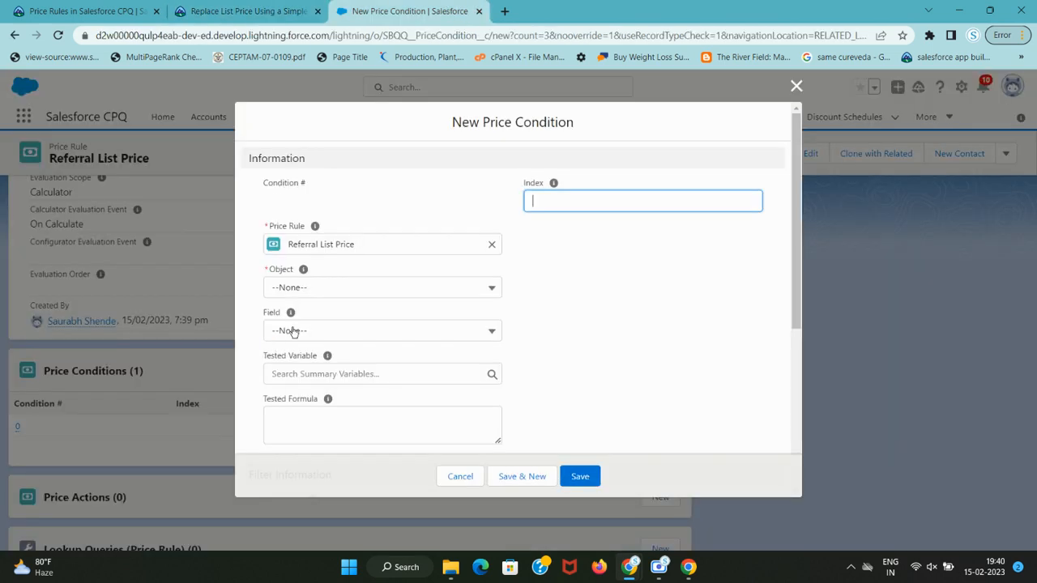
{"action": "left_click", "coordinate": [374, 296]}
{"action": "left_click", "coordinate": [374, 362]}
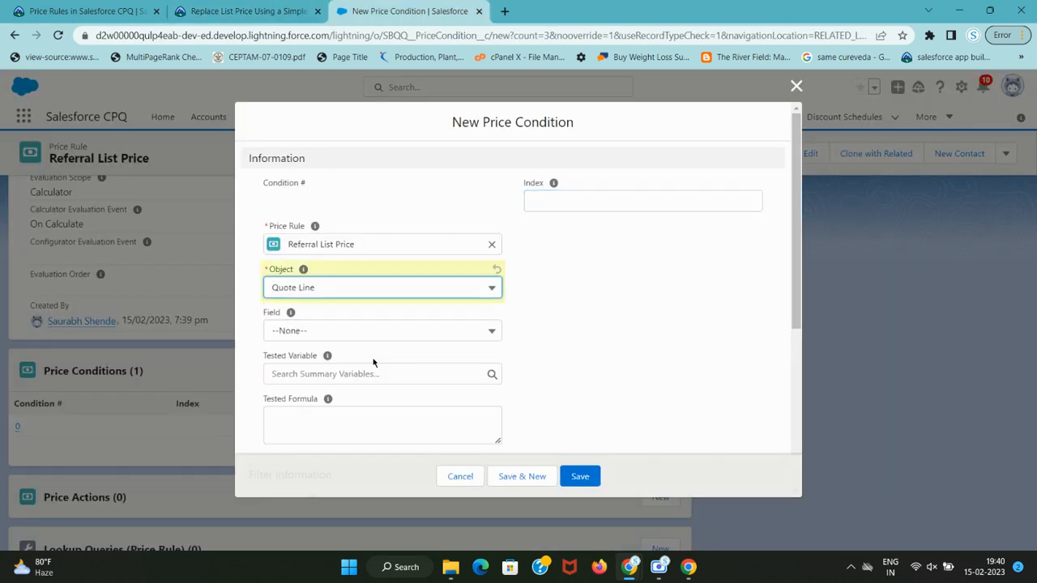
- Set the second price condition's field to Product Code, matching the challenge requirement
{"action": "key", "text": "ctrl+shift+Tab"}
{"action": "left_click_drag", "start_coordinate": [192, 361], "coordinate": [269, 362]}
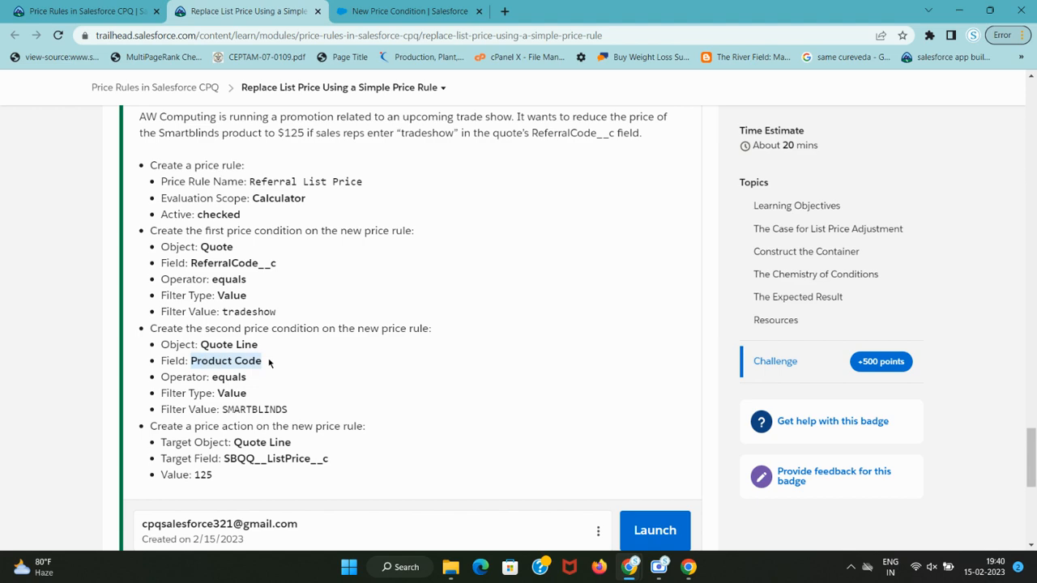
{"action": "key", "text": "ctrl+Tab"}
{"action": "left_click", "coordinate": [319, 332]}
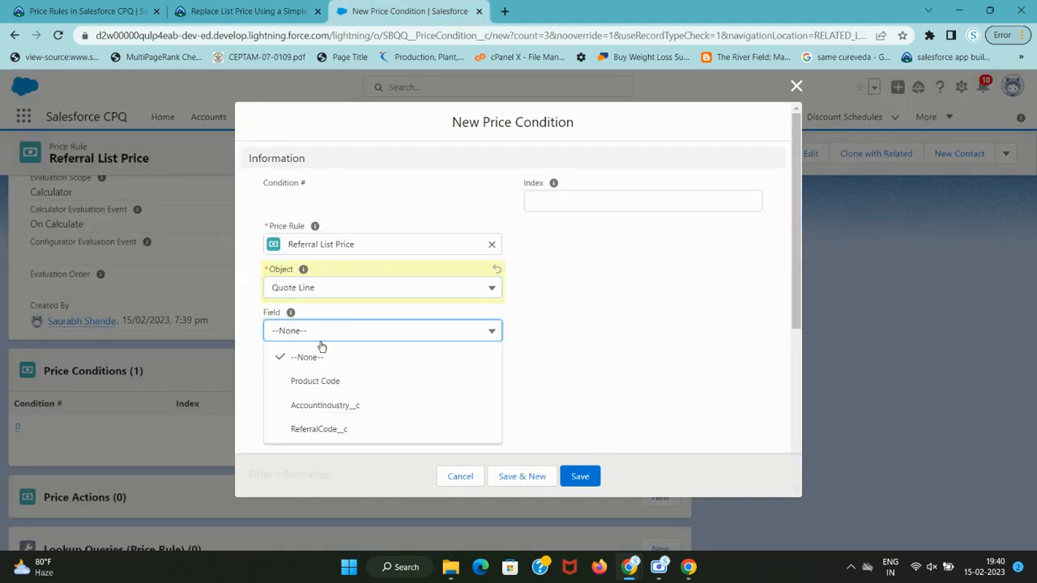
{"action": "left_click", "coordinate": [328, 382]}
- Set the second price condition's operator to equals and its filter type to Value, following the challenge
{"action": "key", "text": "ctrl+shift+Tab"}
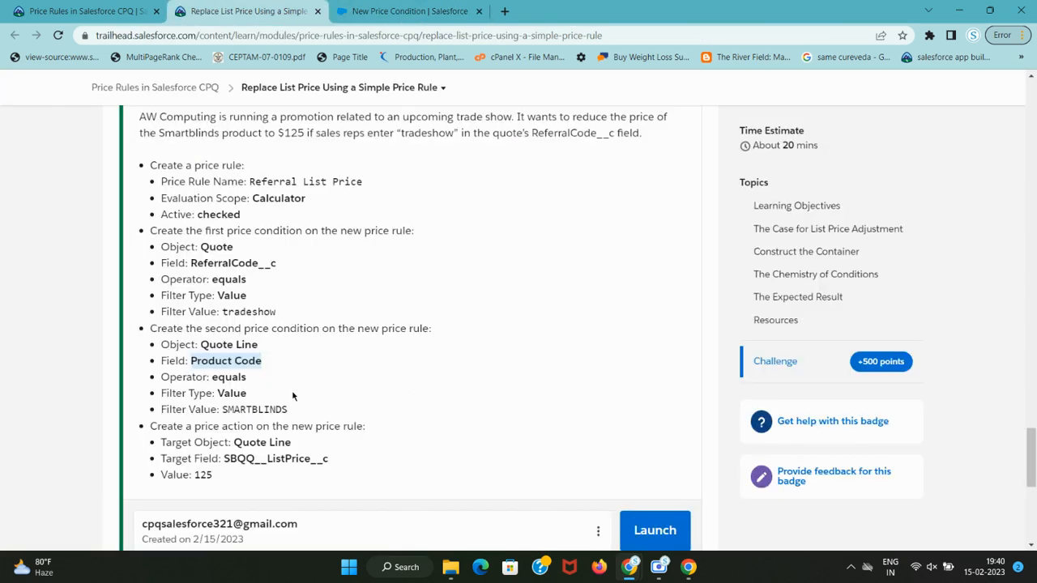
{"action": "key", "text": "ctrl+Tab"}
{"action": "scroll", "coordinate": [324, 385], "scroll_direction": "down", "scroll_amount": 3}
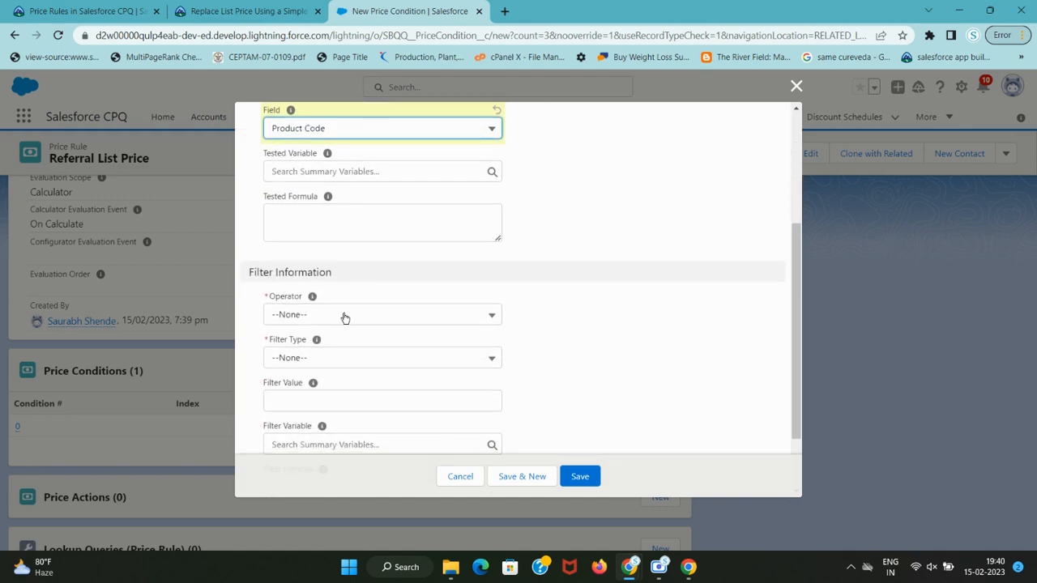
{"action": "left_click", "coordinate": [343, 316]}
{"action": "left_click", "coordinate": [340, 364]}
{"action": "key", "text": "ctrl+shift+Tab"}
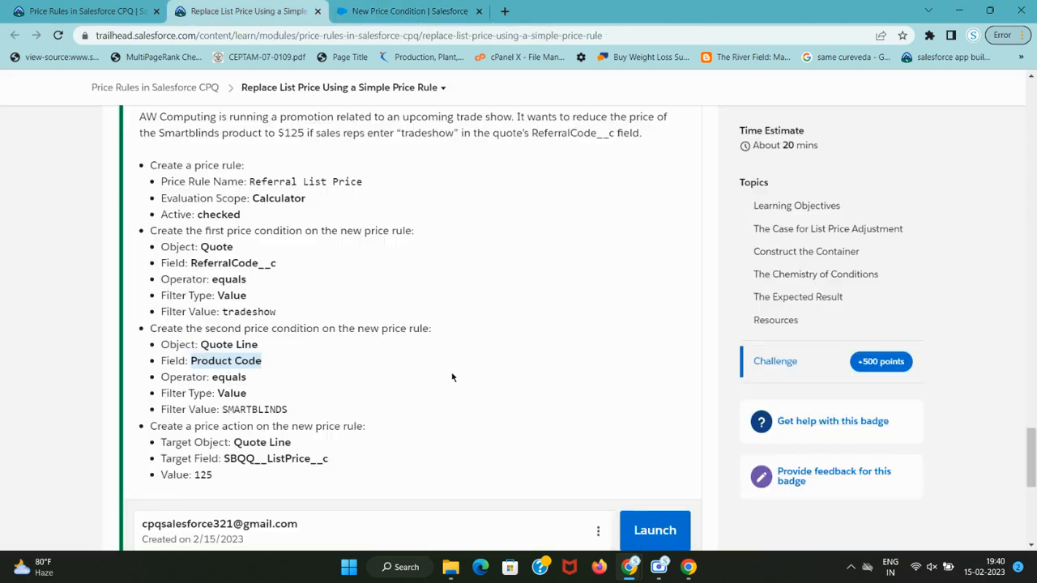
{"action": "key", "text": "ctrl+Tab"}
{"action": "left_click", "coordinate": [357, 359]}
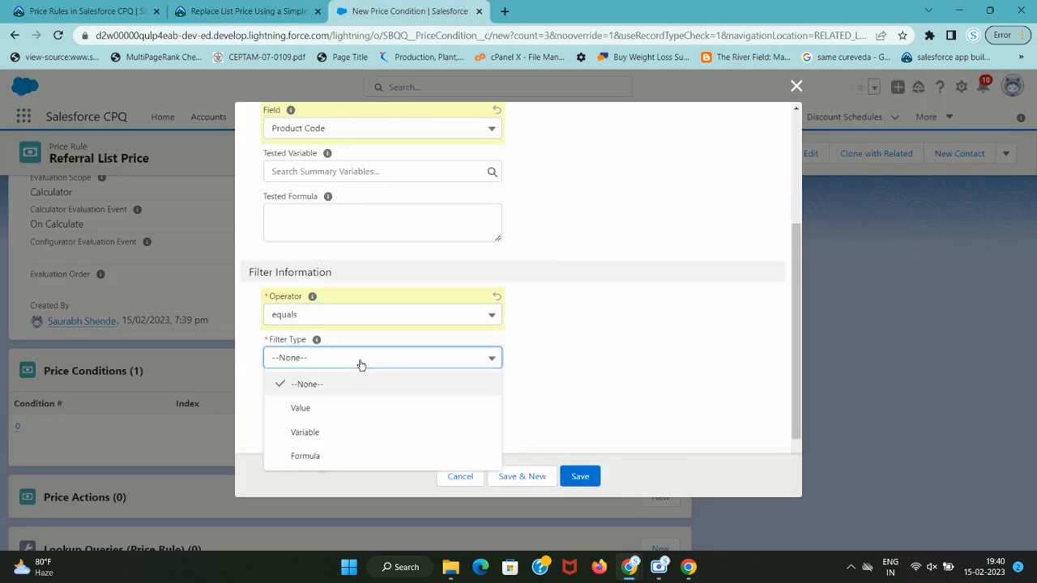
{"action": "left_click", "coordinate": [351, 411]}
- Copy SMARTBLINDS from the challenge into the second price condition's filter value and save the condition
{"action": "key", "text": "ctrl+shift+Tab"}
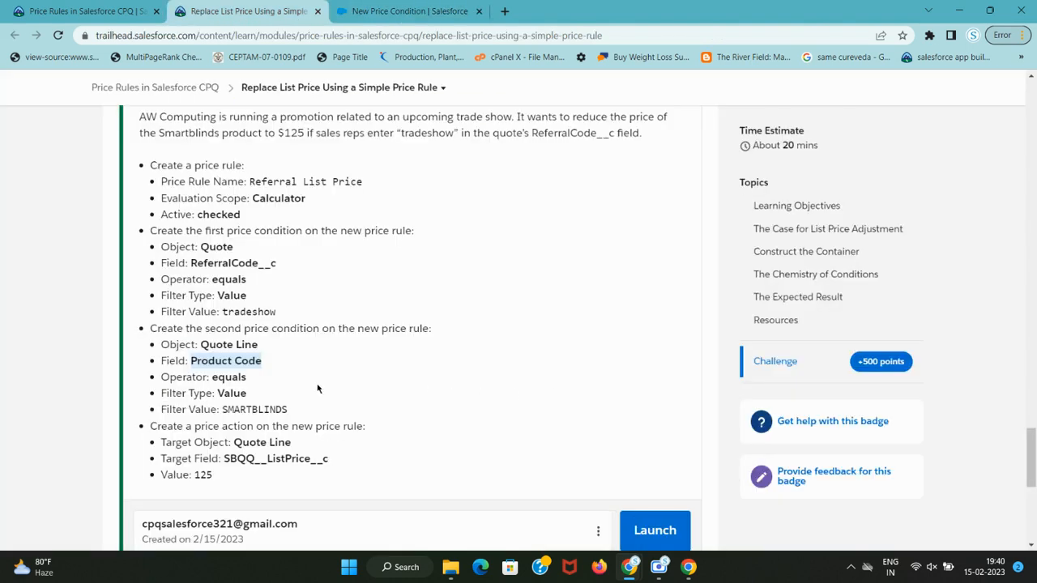
{"action": "scroll", "coordinate": [317, 388], "scroll_direction": "down", "scroll_amount": 1}
{"action": "left_click_drag", "start_coordinate": [192, 311], "coordinate": [284, 333]}
{"action": "double_click", "coordinate": [261, 345]}
{"action": "key", "text": "ctrl+c"}
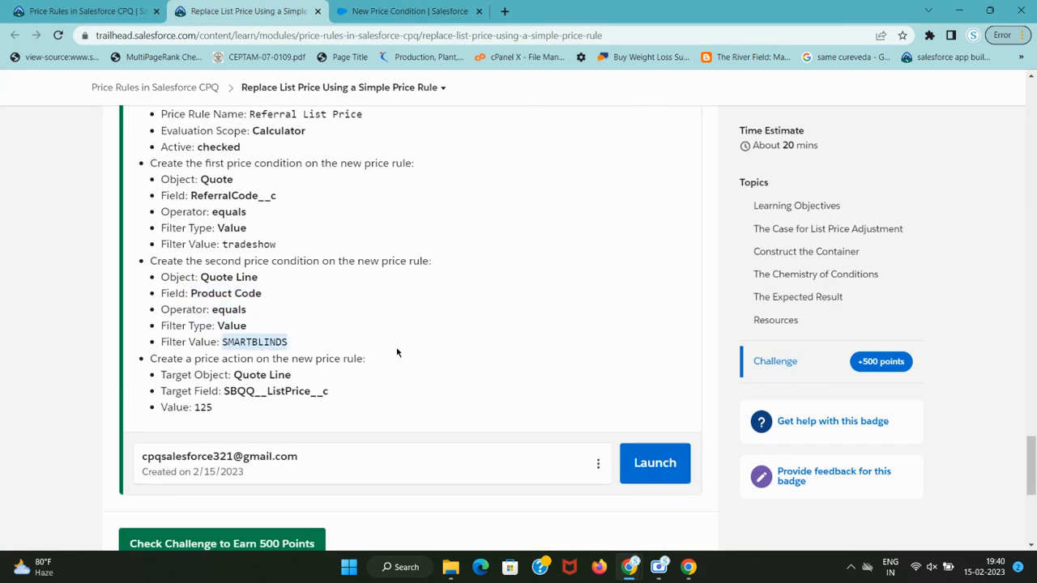
{"action": "key", "text": "ctrl+Tab"}
{"action": "scroll", "coordinate": [353, 366], "scroll_direction": "down", "scroll_amount": 1}
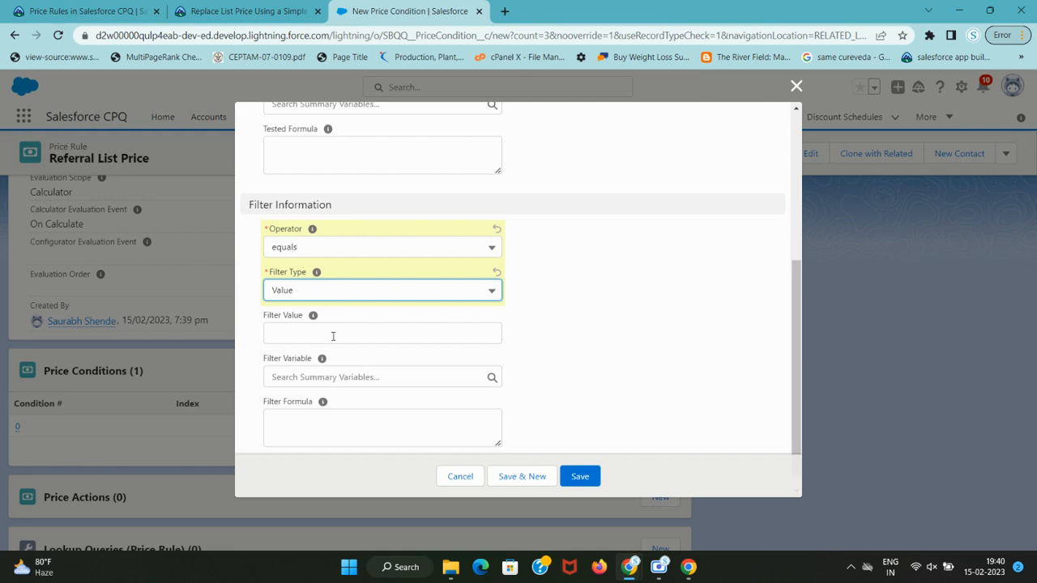
{"action": "key", "text": "ctrl+shift+Tab"}
{"action": "key", "text": "ctrl+Tab"}
{"action": "left_click", "coordinate": [327, 335]}
{"action": "key", "text": "ctrl+v"}
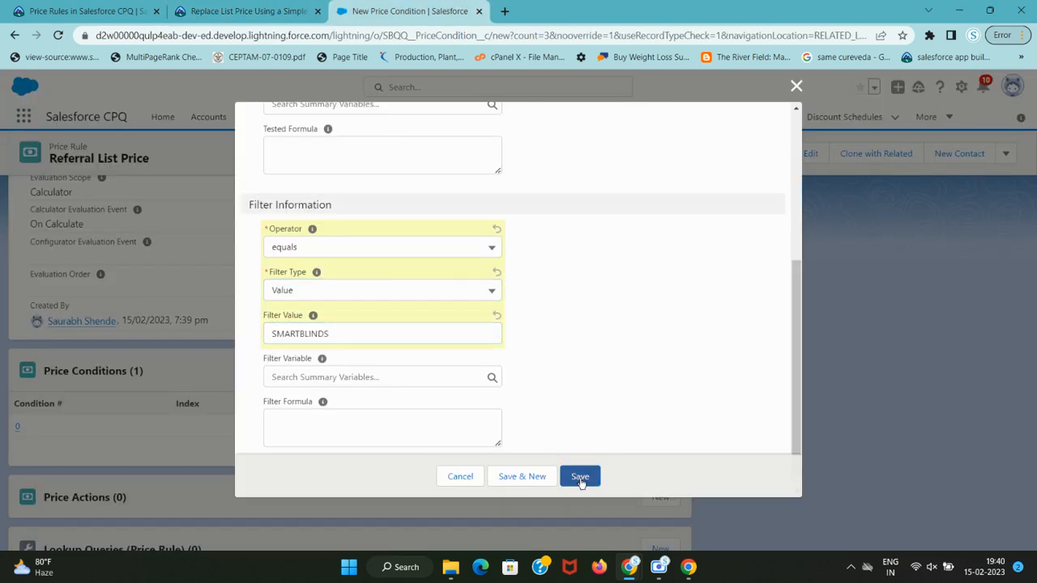
{"action": "left_click", "coordinate": [580, 478]}
- Start a new price action on the Referral List Price rule and set its target object to Quote Line, as the challenge requires
{"action": "key", "text": "ctrl+shift+Tab"}
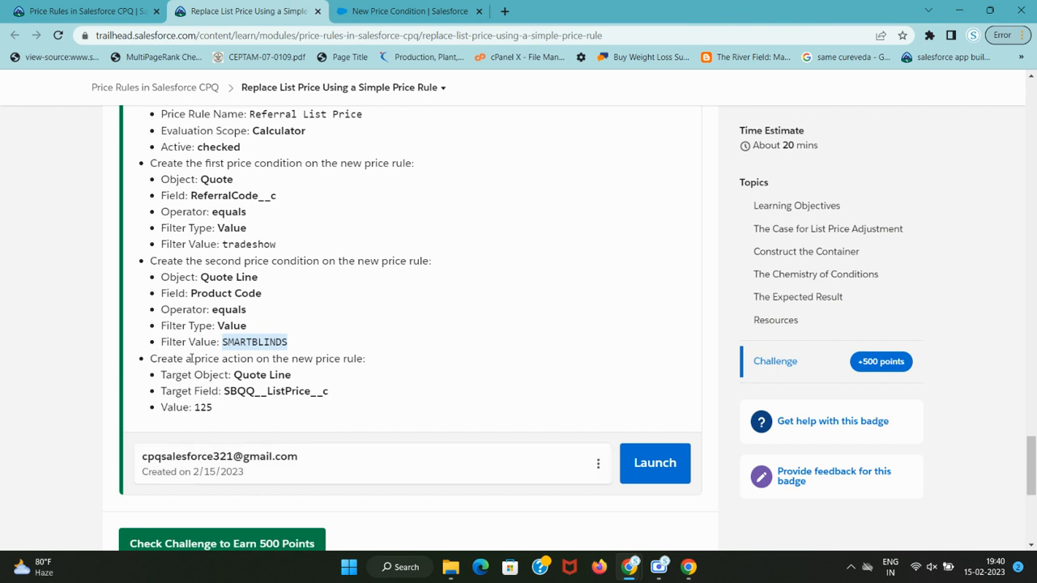
{"action": "left_click_drag", "start_coordinate": [191, 359], "coordinate": [264, 359]}
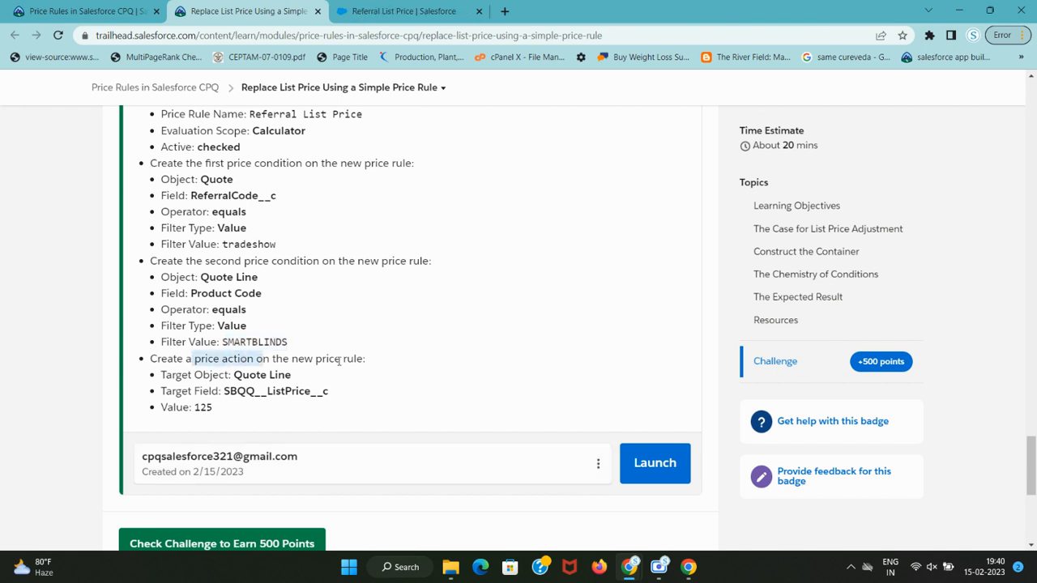
{"action": "key", "text": "ctrl+Tab"}
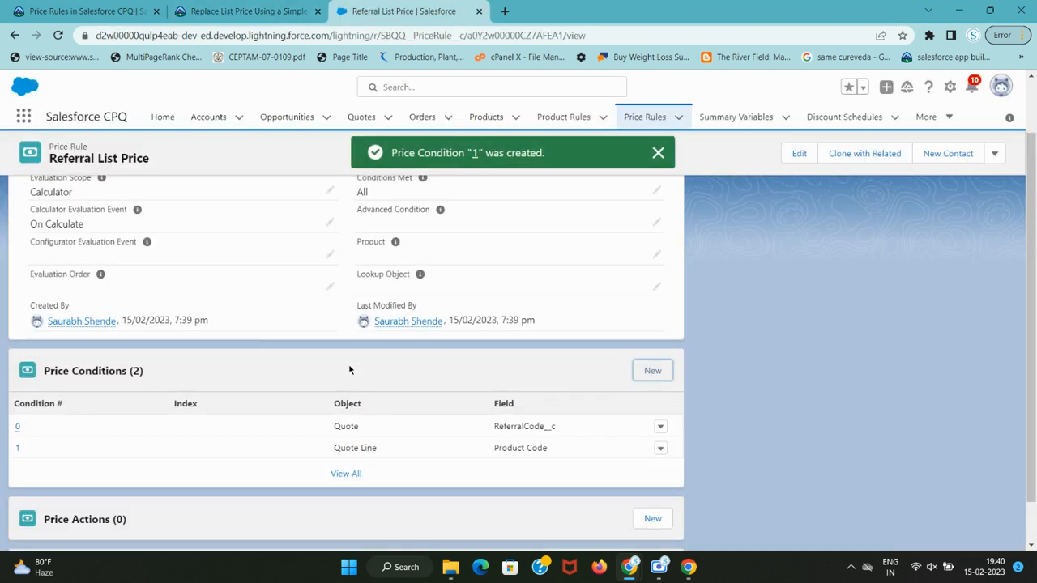
{"action": "key", "text": "ctrl+shift+Tab"}
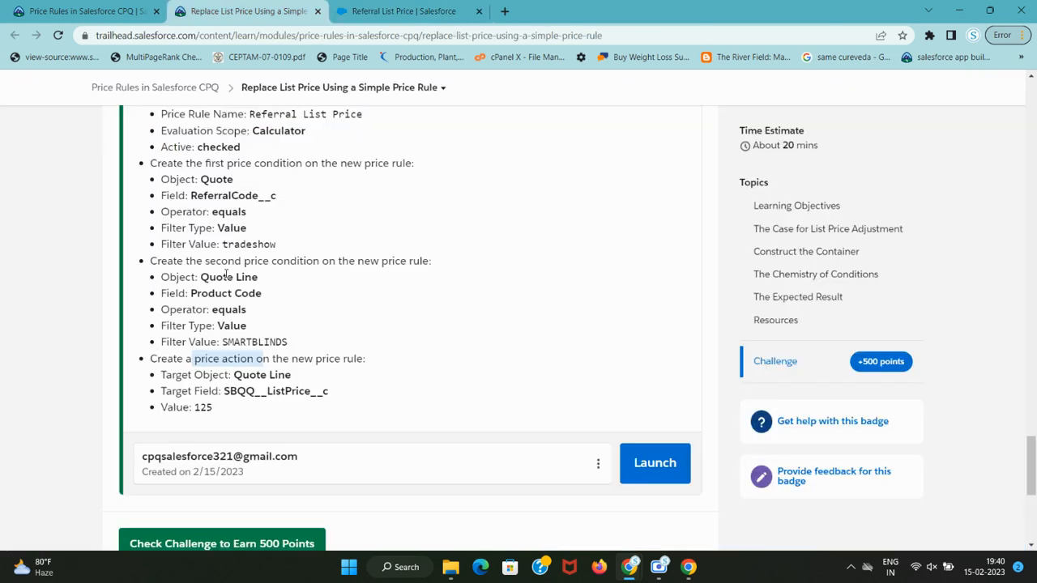
{"action": "key", "text": "ctrl+Tab"}
{"action": "scroll", "coordinate": [340, 365], "scroll_direction": "down", "scroll_amount": 2}
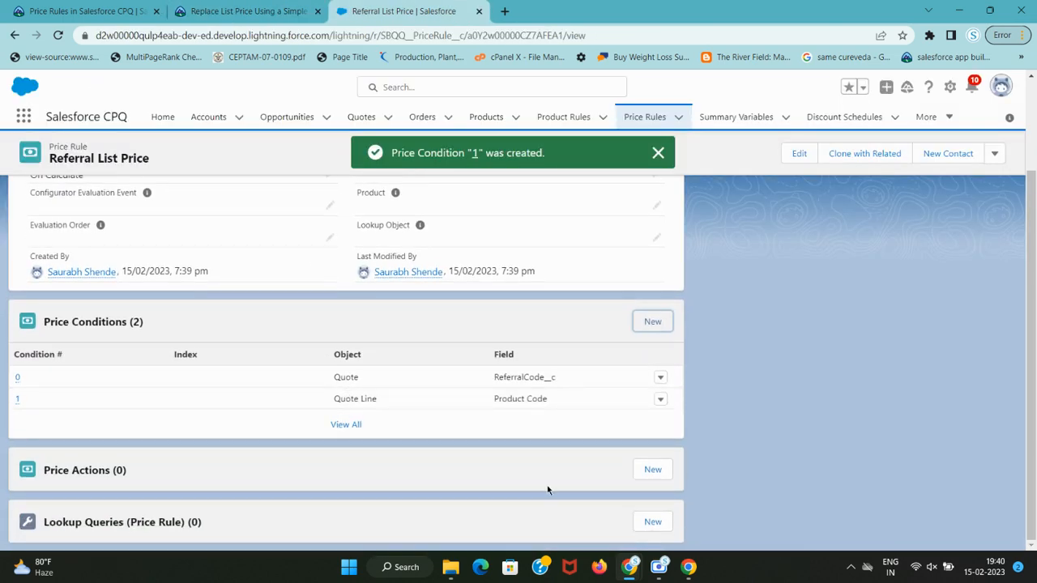
{"action": "left_click", "coordinate": [652, 471]}
{"action": "key", "text": "ctrl+shift+Tab"}
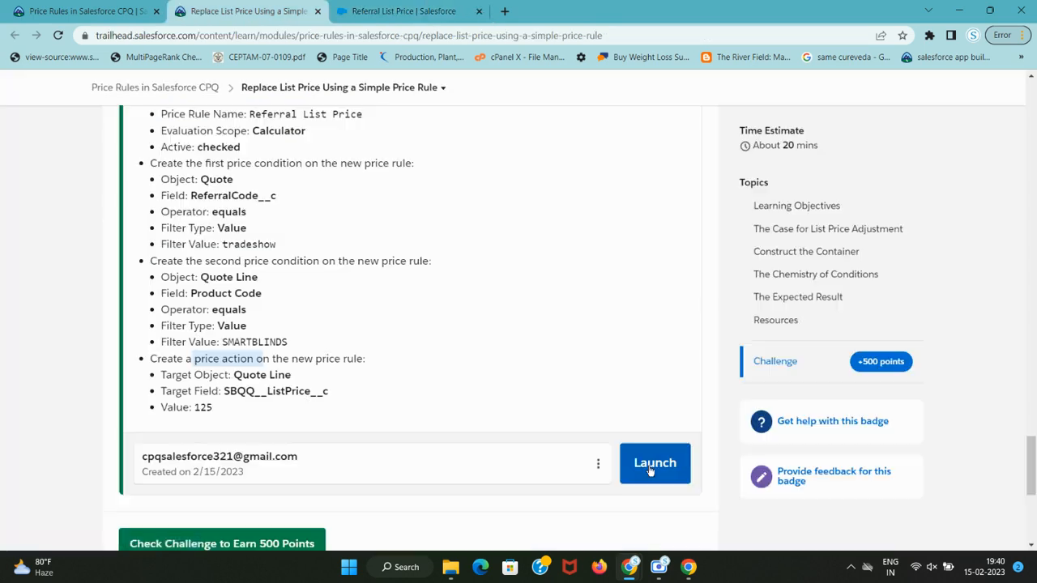
{"action": "left_click_drag", "start_coordinate": [233, 376], "coordinate": [301, 376]}
{"action": "key", "text": "ctrl+Tab"}
{"action": "left_click", "coordinate": [374, 249]}
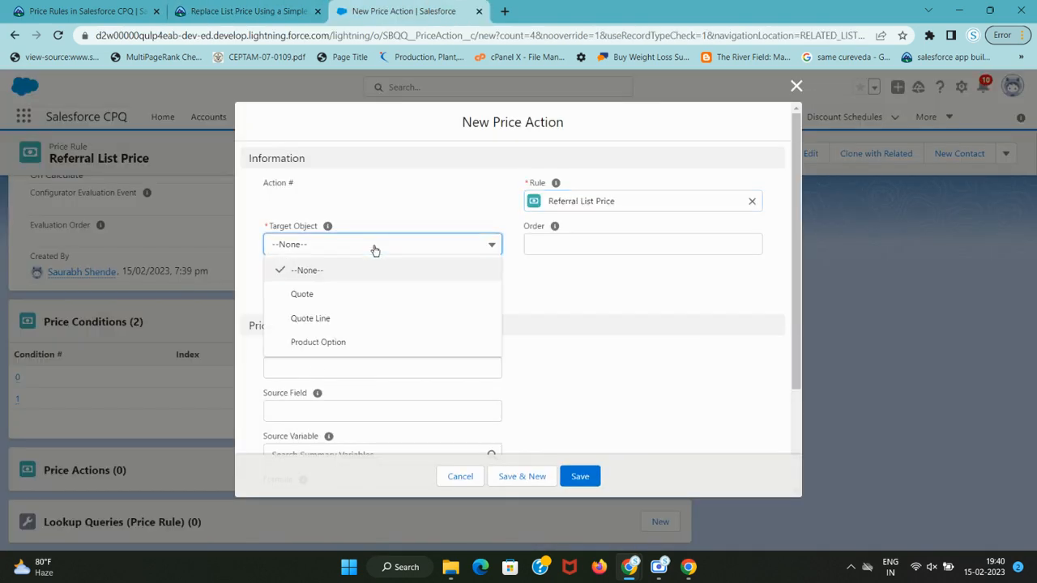
{"action": "left_click", "coordinate": [373, 319]}
- Set the price action's target field to SBQQ__SpecialPrice__c
{"action": "key", "text": "ctrl+shift+Tab"}
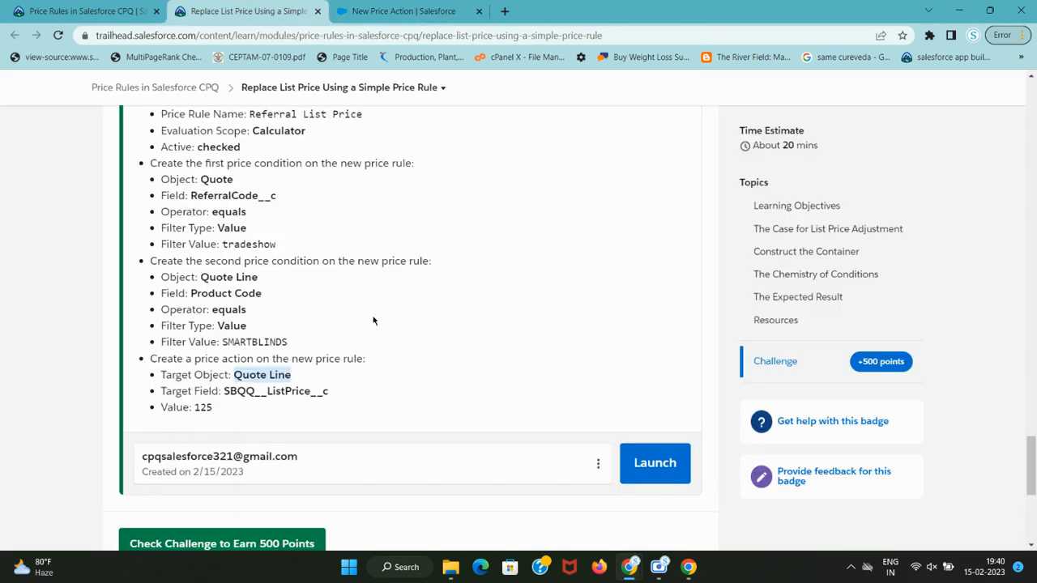
{"action": "left_click_drag", "start_coordinate": [225, 392], "coordinate": [330, 392]}
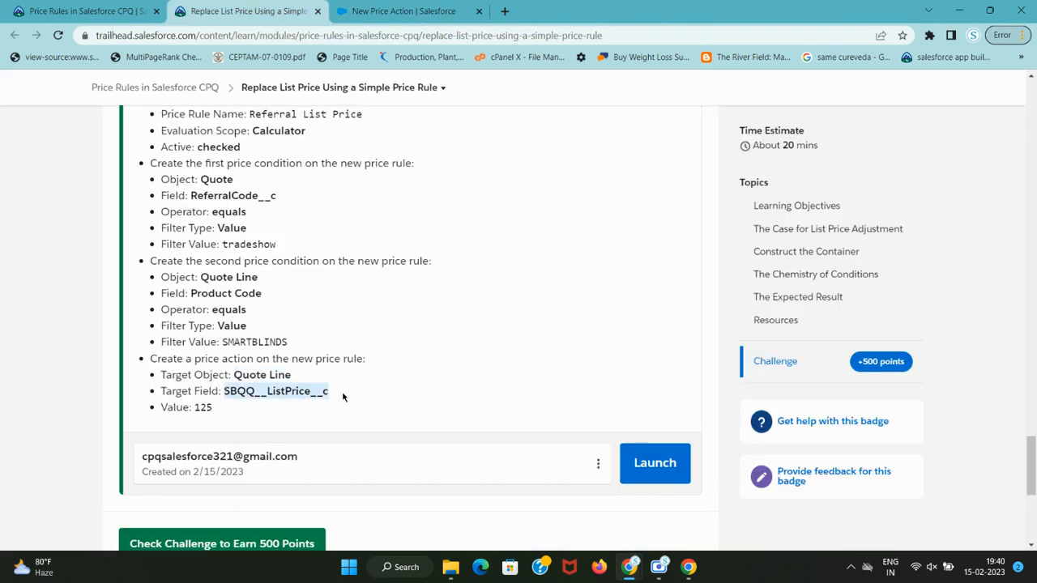
{"action": "key", "text": "ctrl+Tab"}
{"action": "left_click", "coordinate": [403, 292]}
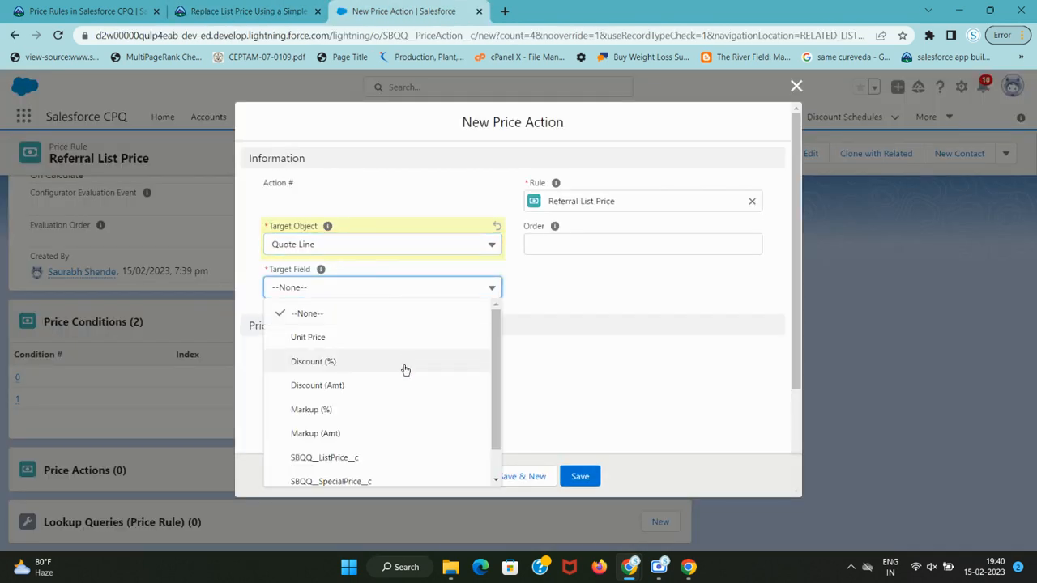
{"action": "scroll", "coordinate": [405, 396], "scroll_direction": "down", "scroll_amount": 1}
{"action": "key", "text": "ctrl+shift+Tab"}
{"action": "key", "text": "ctrl+Tab"}
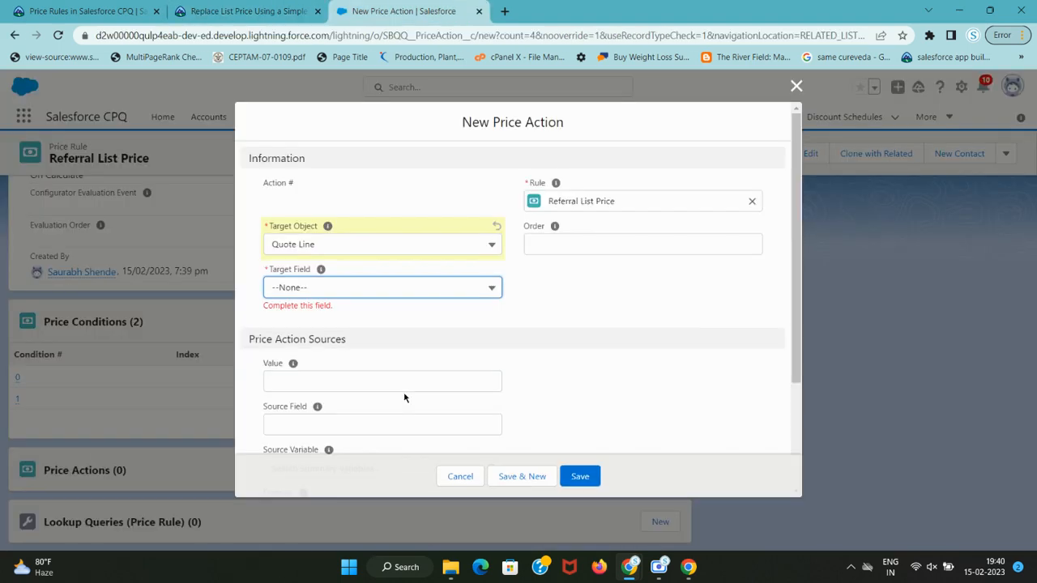
{"action": "left_click", "coordinate": [382, 292]}
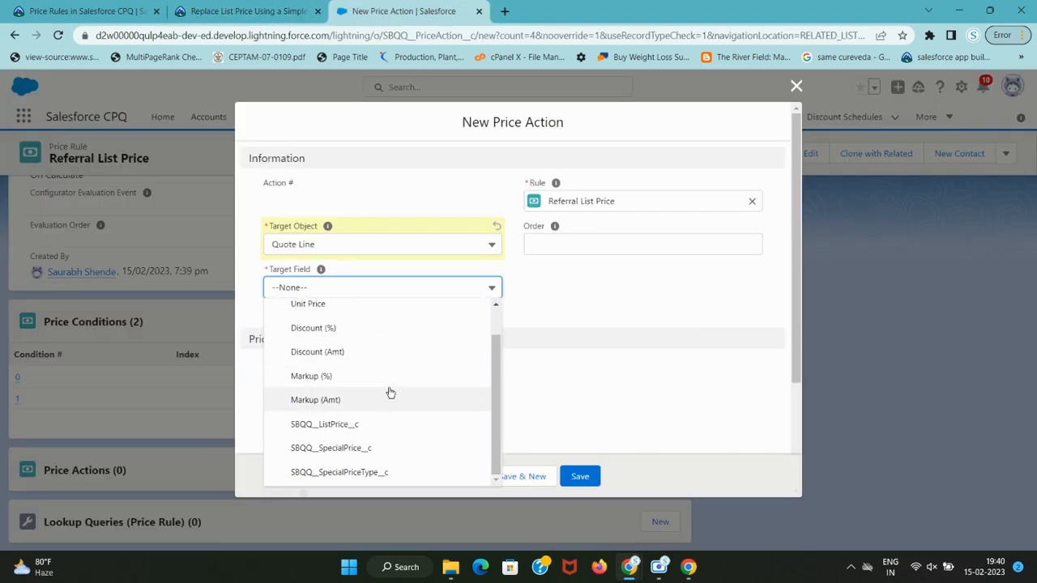
{"action": "left_click", "coordinate": [385, 450]}
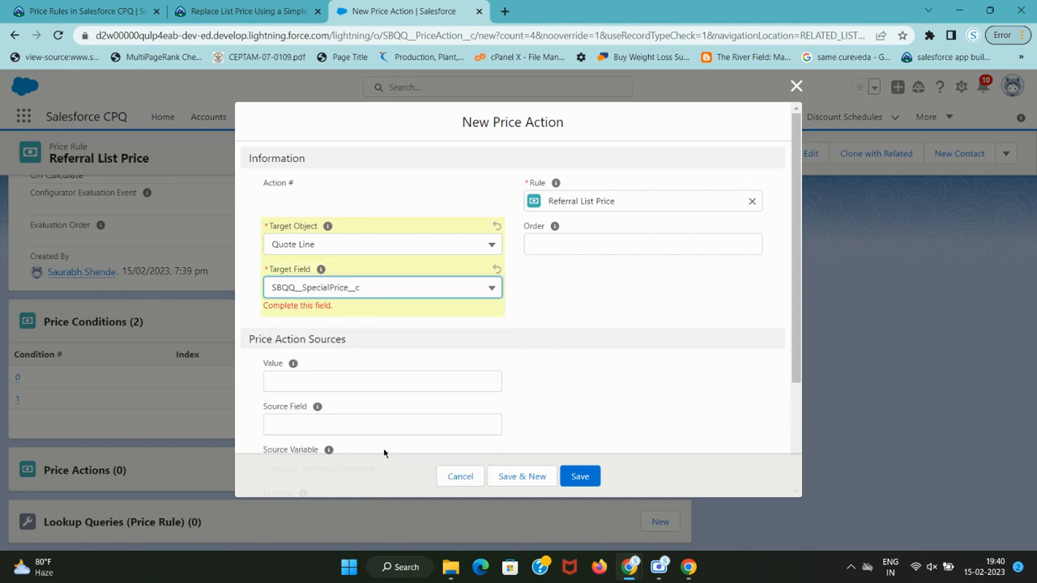
{"action": "left_click", "coordinate": [553, 305]}
- Recheck the required target field in the challenge and set the price action's target field to SBQQ__ListPrice__c
{"action": "key", "text": "ctrl+shift+Tab"}
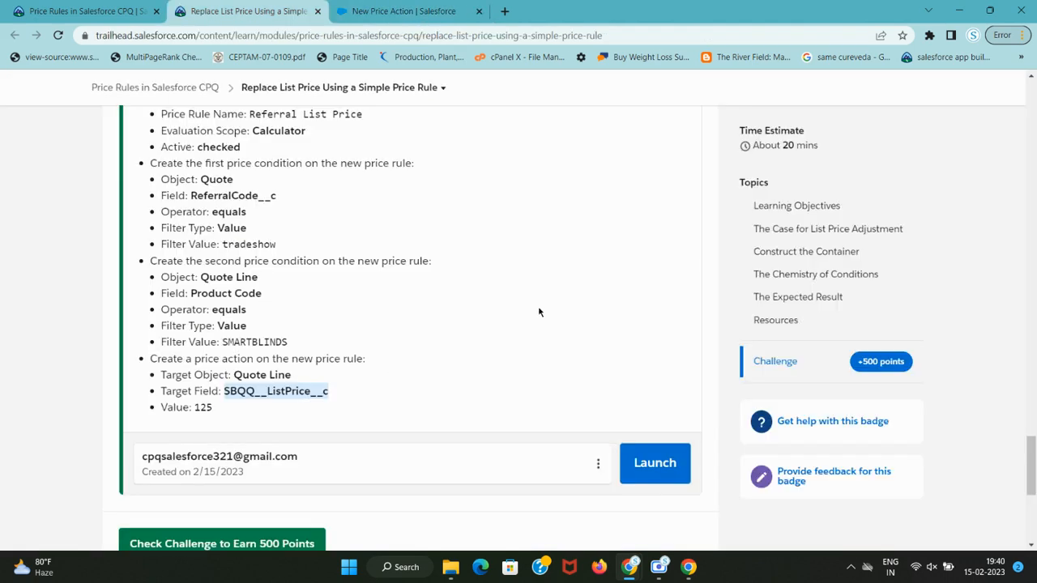
{"action": "key", "text": "ctrl+Tab"}
{"action": "left_click", "coordinate": [409, 290]}
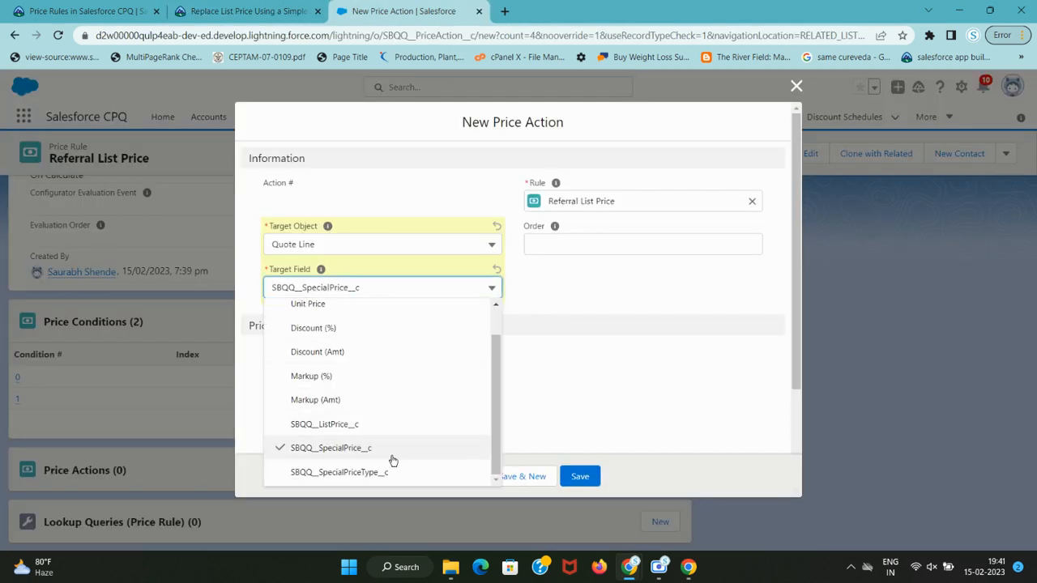
{"action": "left_click", "coordinate": [385, 429]}
- Enter 125 as the price action's value, as specified in the challenge
{"action": "key", "text": "ctrl+shift+Tab"}
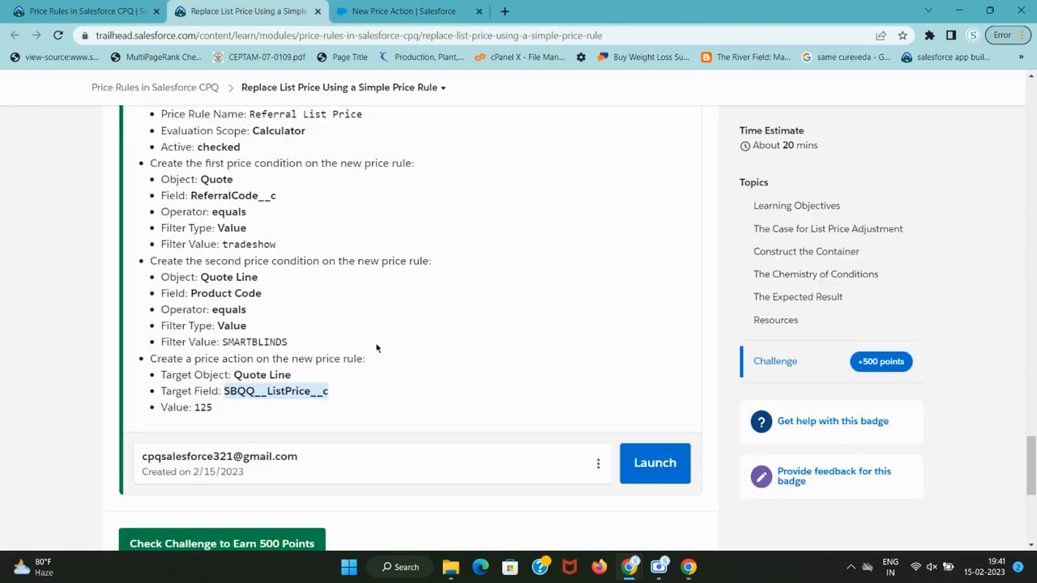
{"action": "key", "text": "ctrl+Tab"}
{"action": "left_click", "coordinate": [305, 370]}
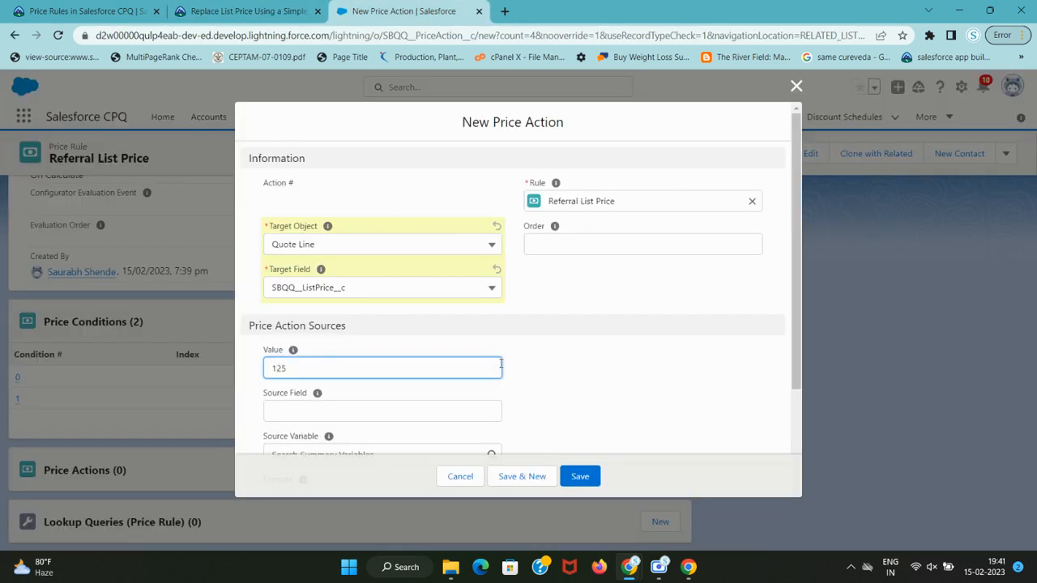
- Check the price action's entries against the challenge requirements and save the price action on the Referral List Price rule
{"action": "key", "text": "ctrl+shift+Tab"}
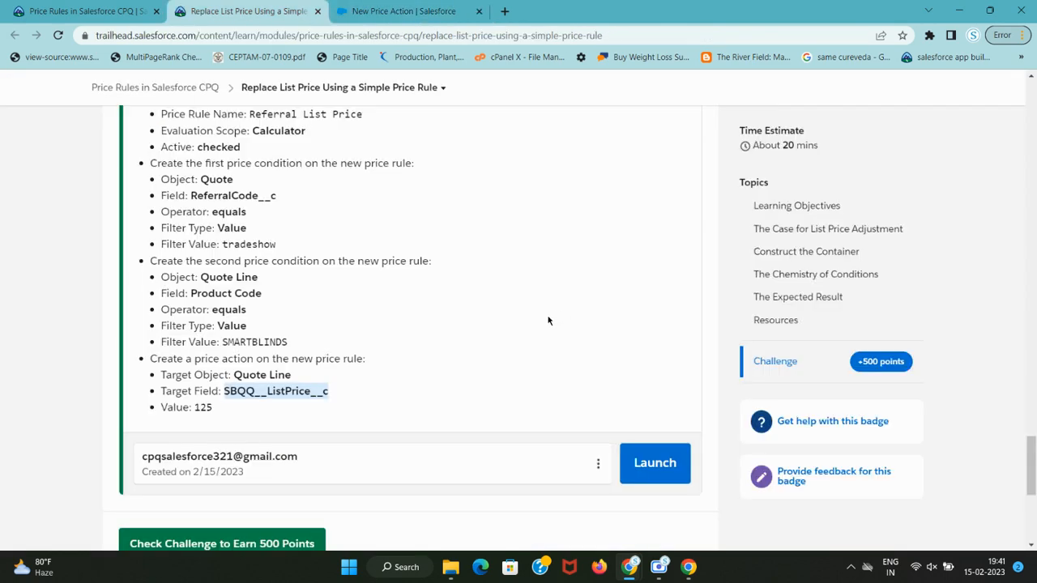
{"action": "key", "text": "ctrl+Tab"}
{"action": "key", "text": "ctrl+shift+Tab"}
{"action": "key", "text": "ctrl+Tab"}
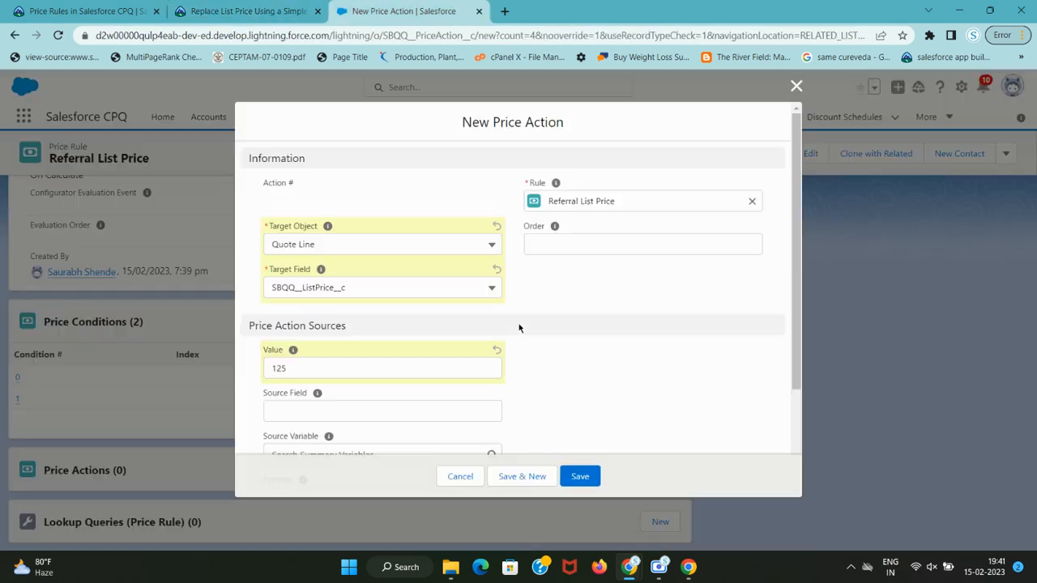
{"action": "left_click", "coordinate": [580, 478]}
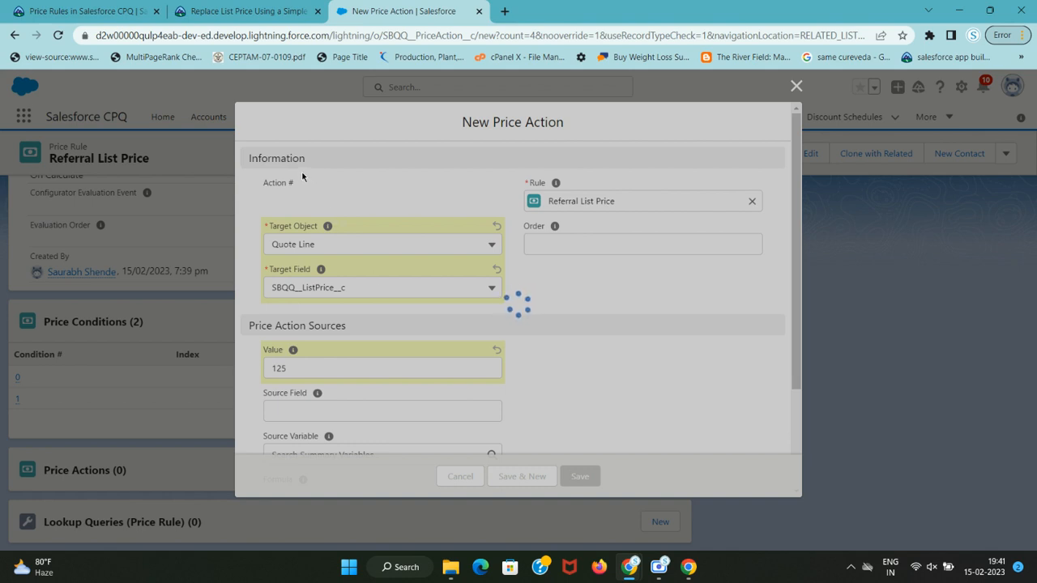
- Review the challenge's target field and value for the price action, and reload the Referral List Price rule record
{"action": "key", "text": "ctrl+shift+Tab"}
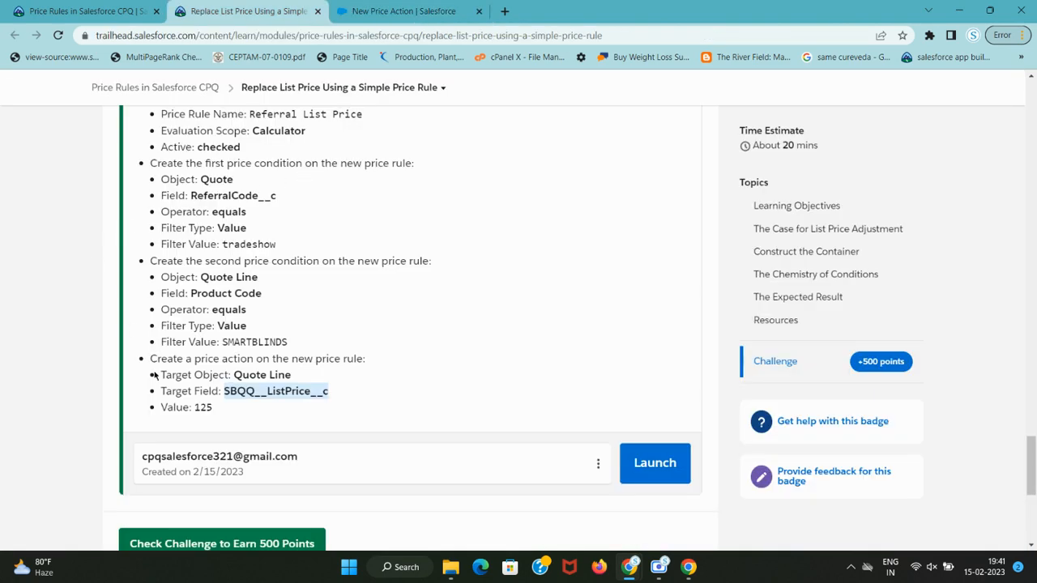
{"action": "left_click_drag", "start_coordinate": [160, 387], "coordinate": [253, 413]}
{"action": "key", "text": "ctrl+Tab"}
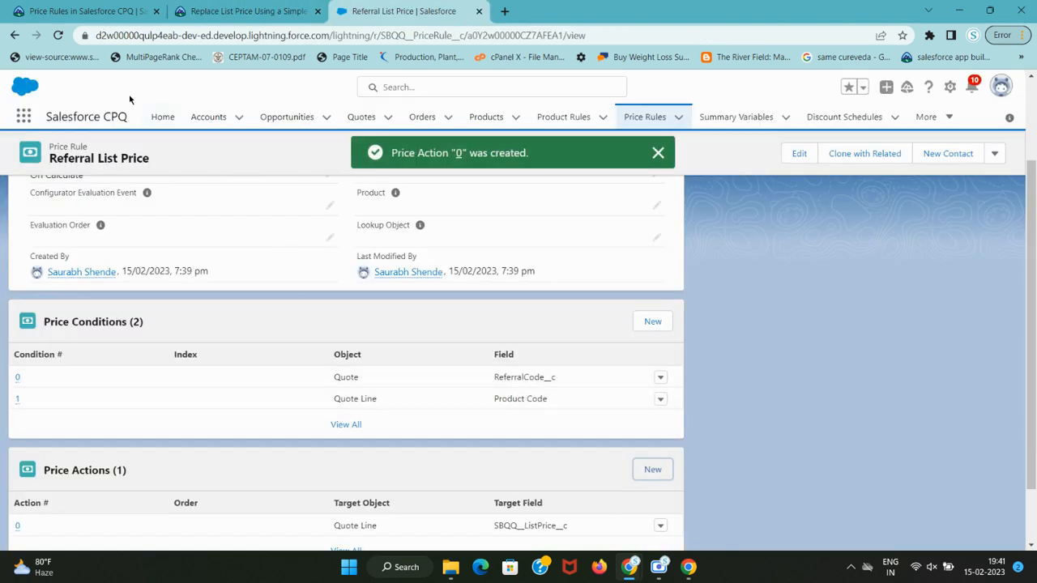
{"action": "left_click", "coordinate": [60, 35]}
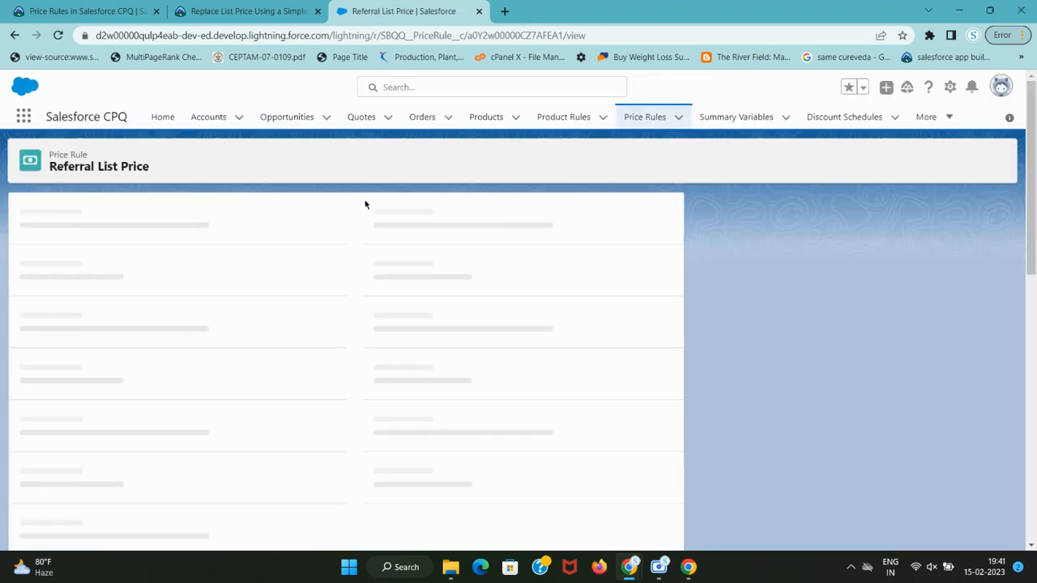
- Return to the Trailhead unit and submit the challenge for checking to earn 500 points
{"action": "key", "text": "ctrl+shift+Tab"}
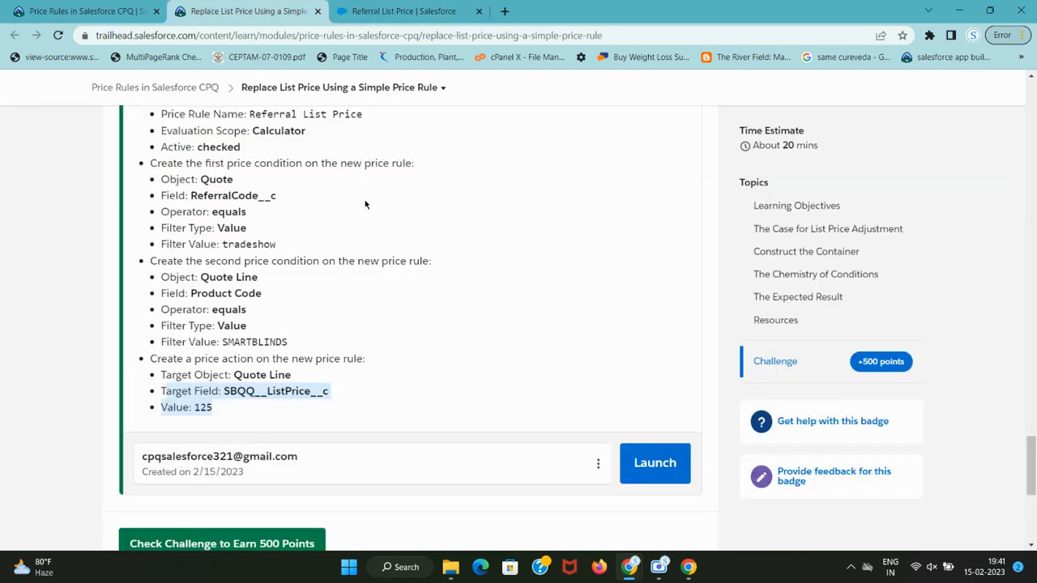
{"action": "scroll", "coordinate": [259, 352], "scroll_direction": "down", "scroll_amount": 2}
{"action": "left_click", "coordinate": [234, 409]}
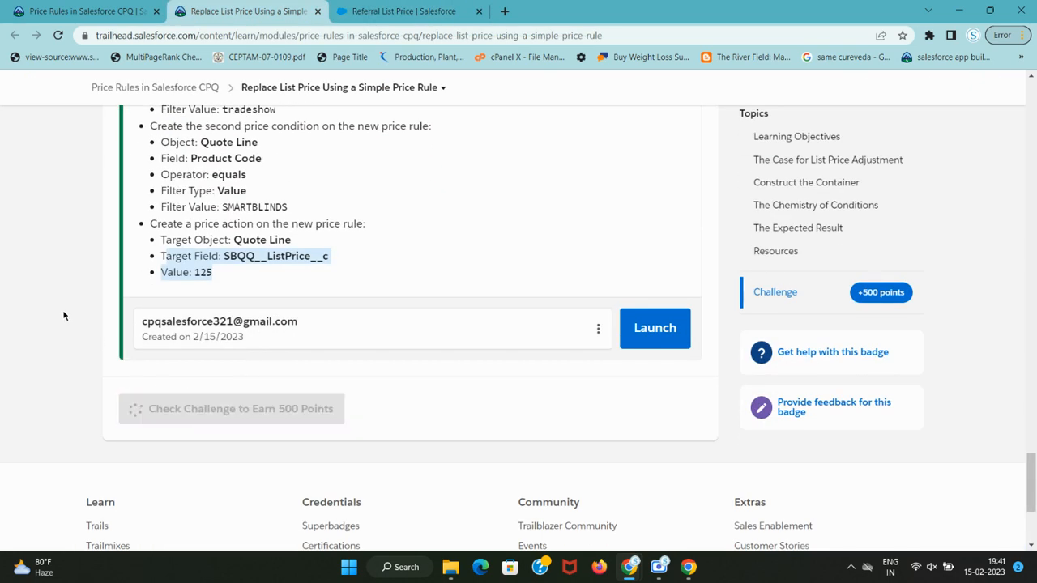